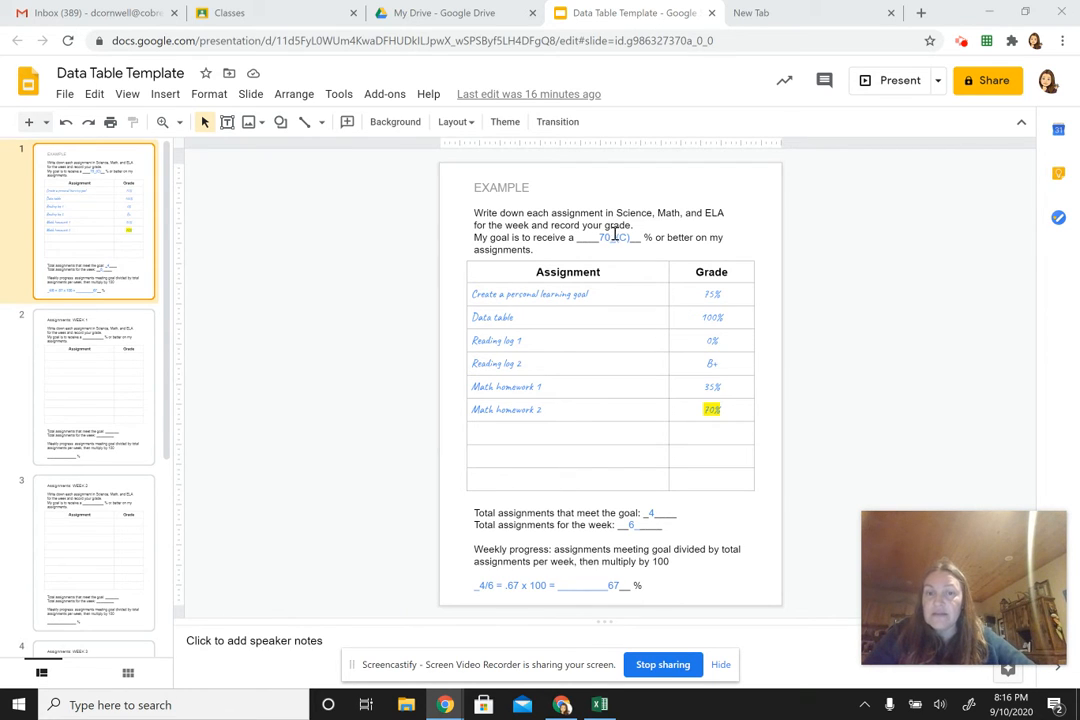
Step: Highlight the grades for "Create a personal learning goal" and "Data table" in yellow
click(723, 288)
drag(723, 288, 705, 292)
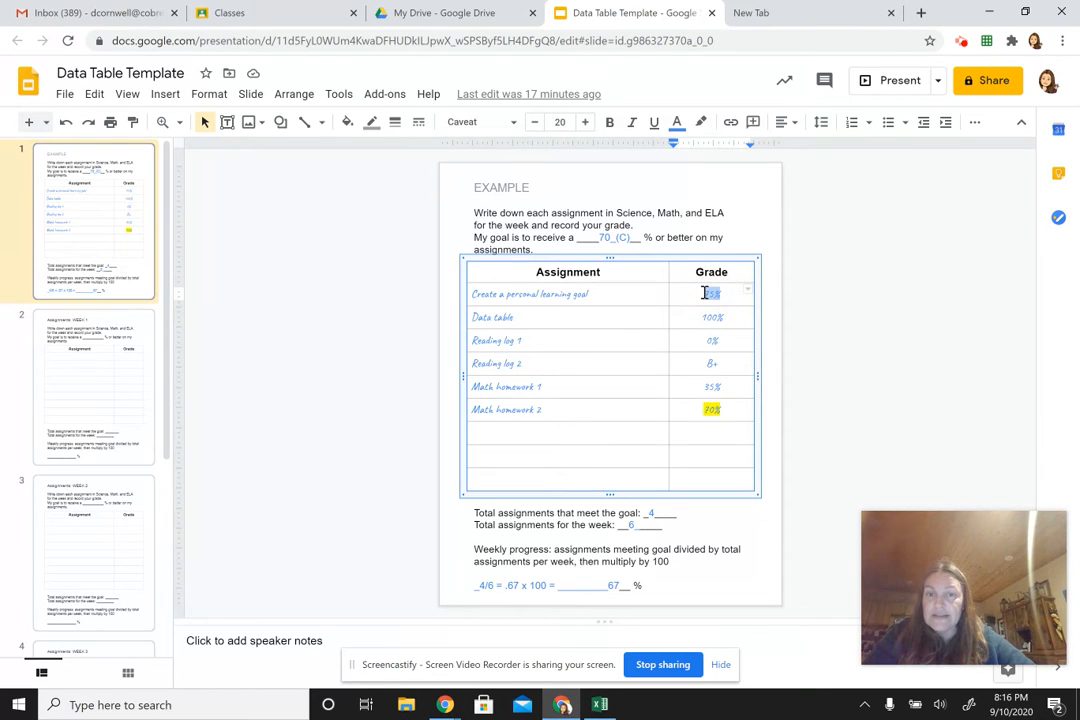
click(701, 122)
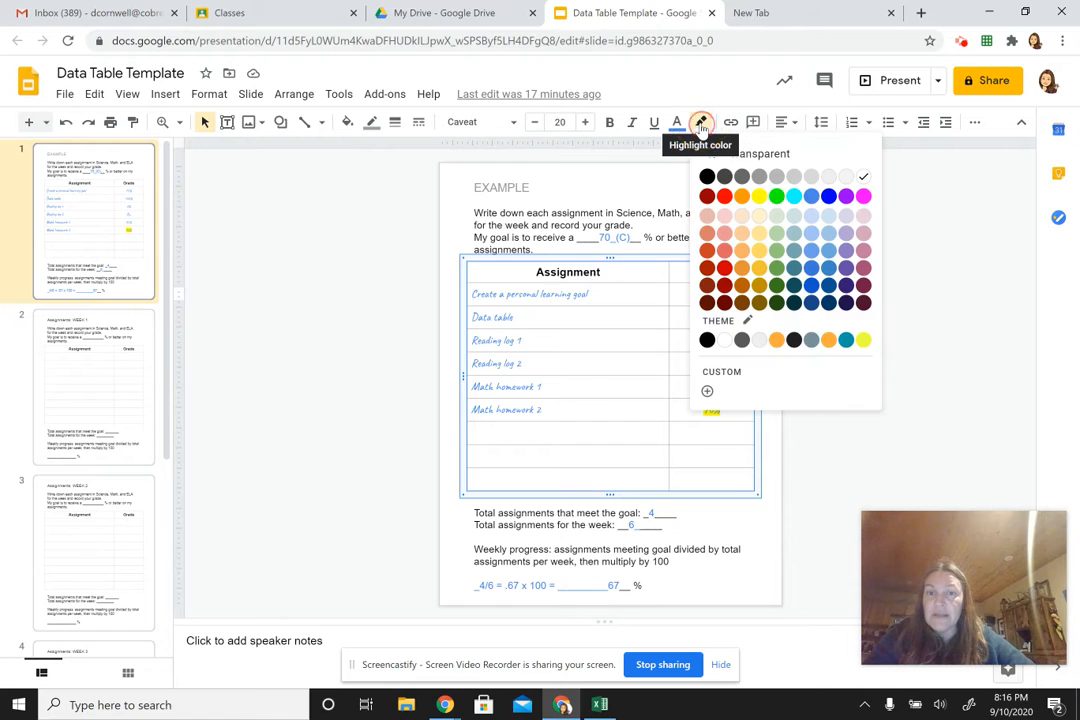
click(759, 196)
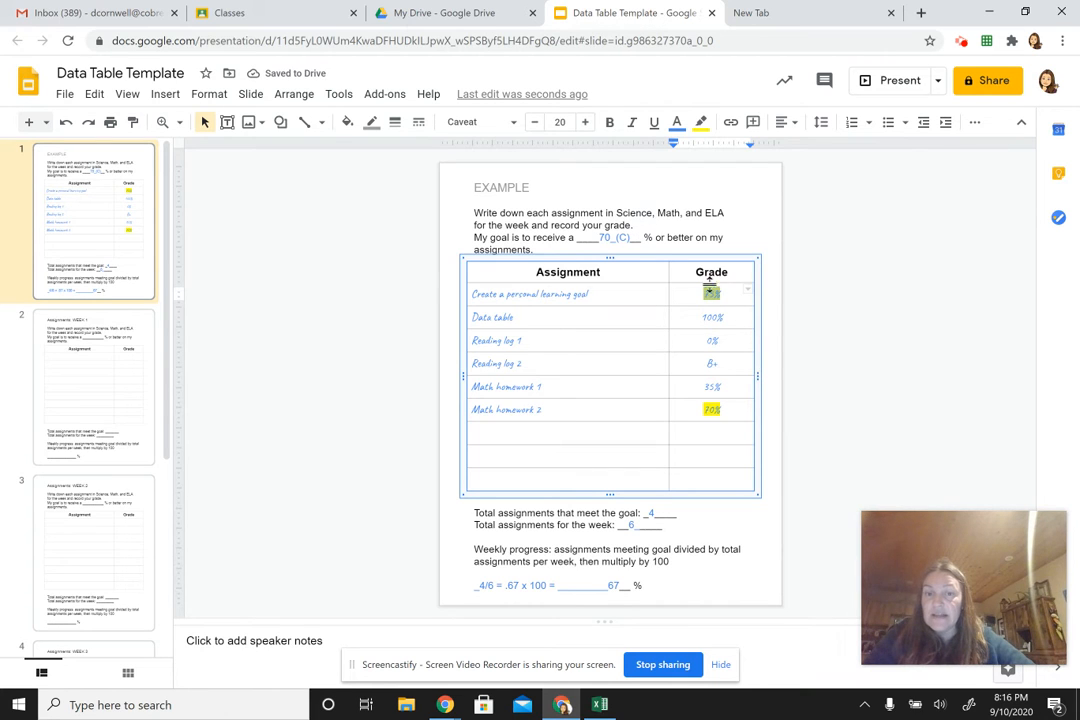
drag(731, 317, 702, 316)
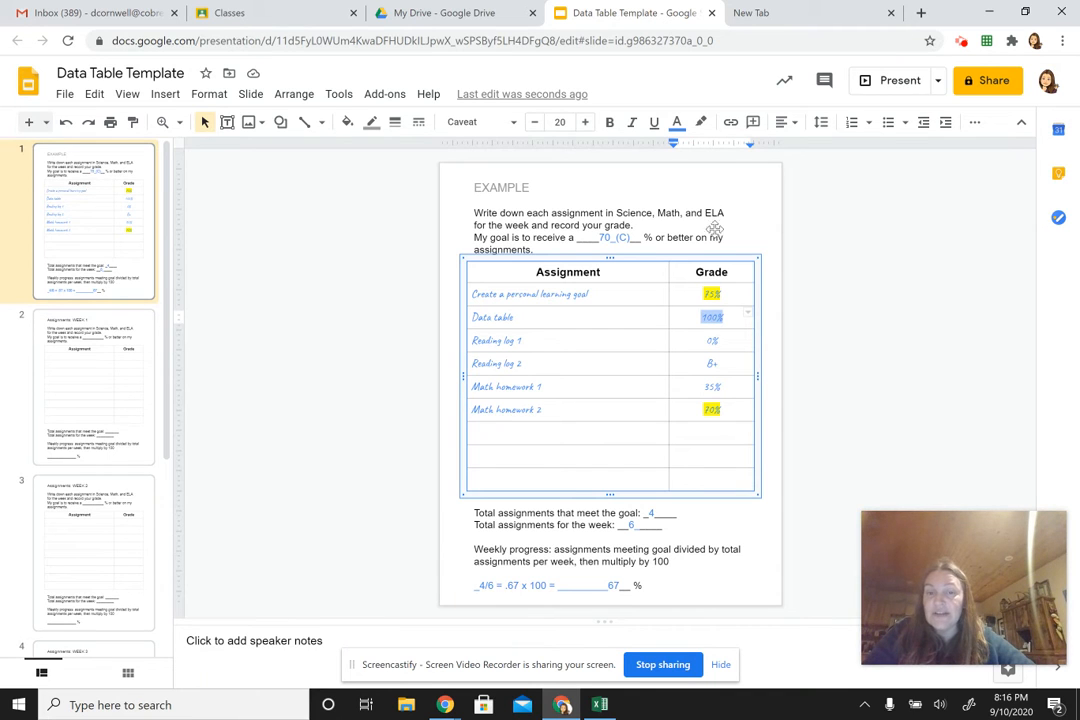
click(703, 124)
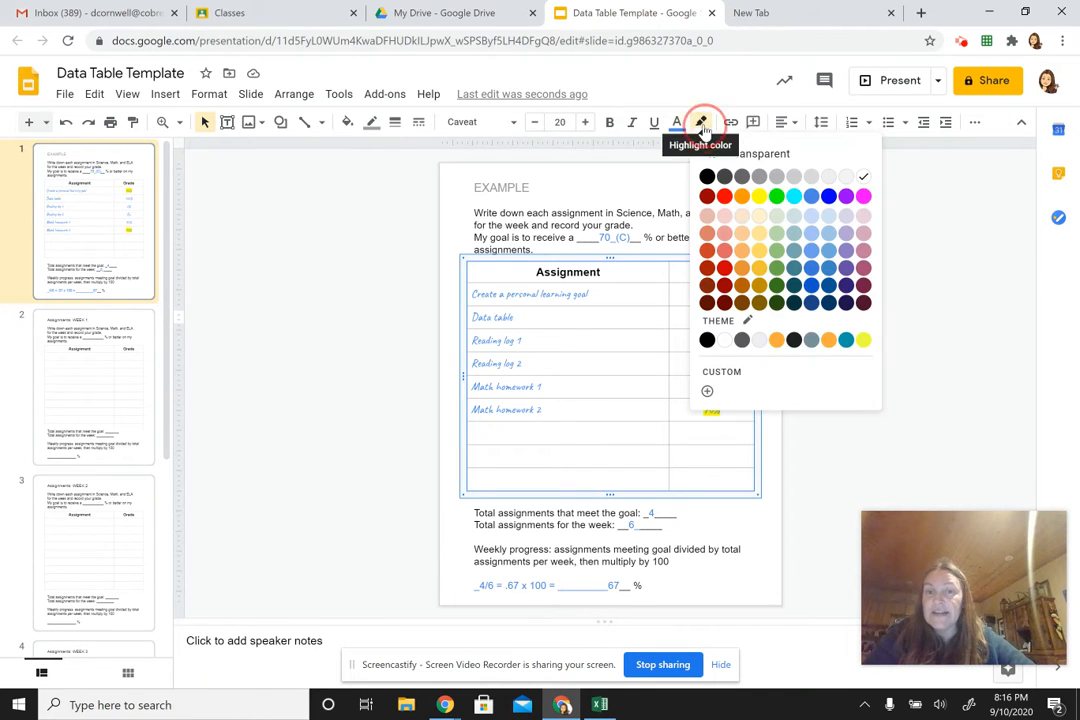
click(759, 196)
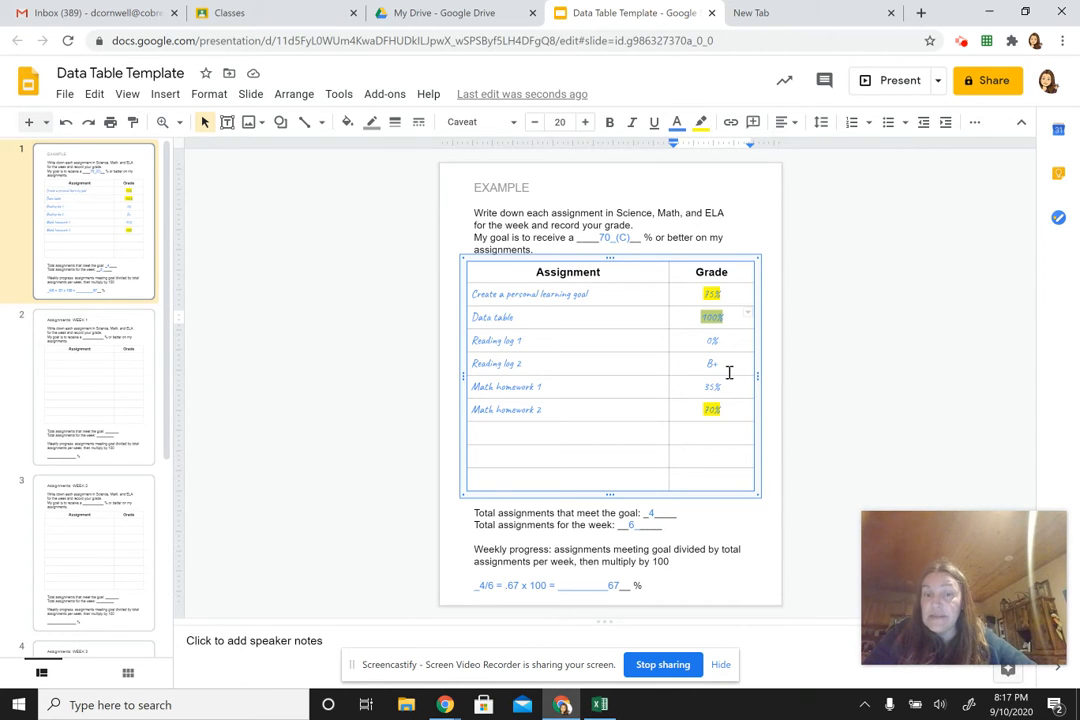
Step: Highlight the "Reading log 2" grade in yellow, and open the WEEK 1 assignments slide
drag(731, 380, 732, 396)
click(729, 366)
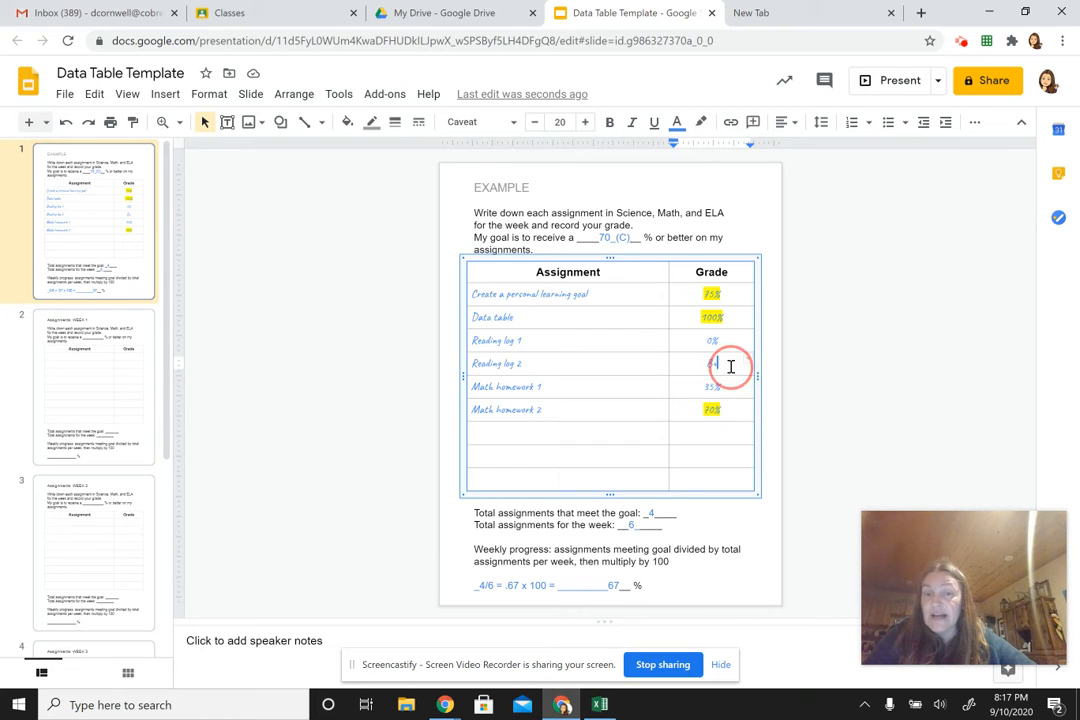
click(722, 361)
double_click(722, 361)
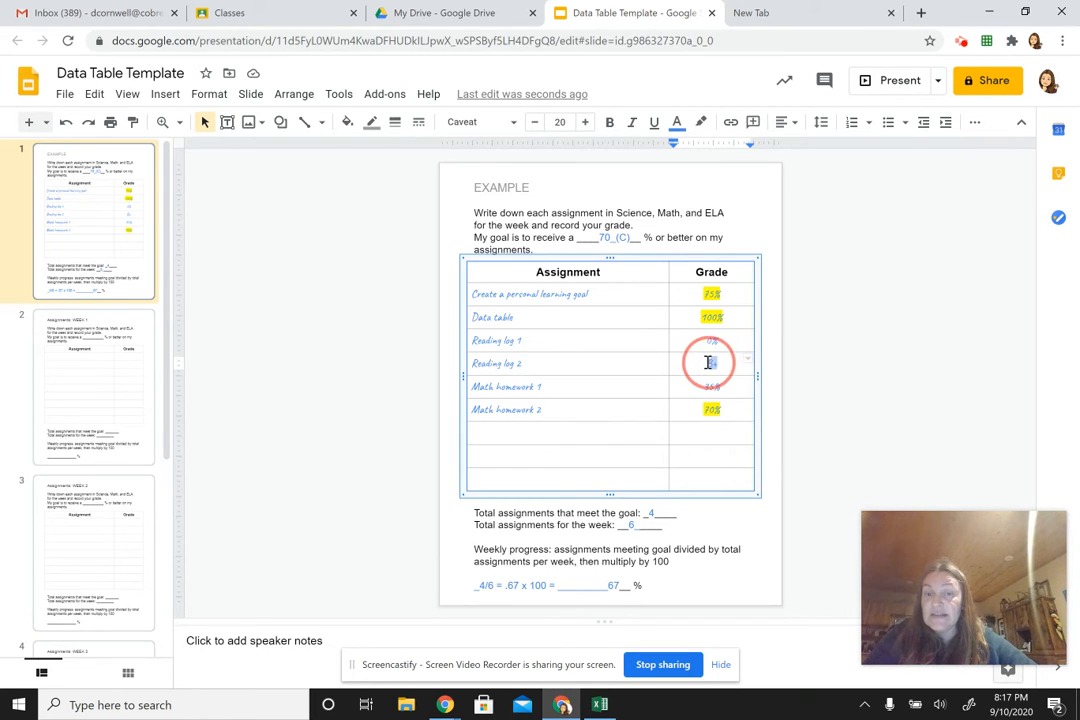
click(702, 122)
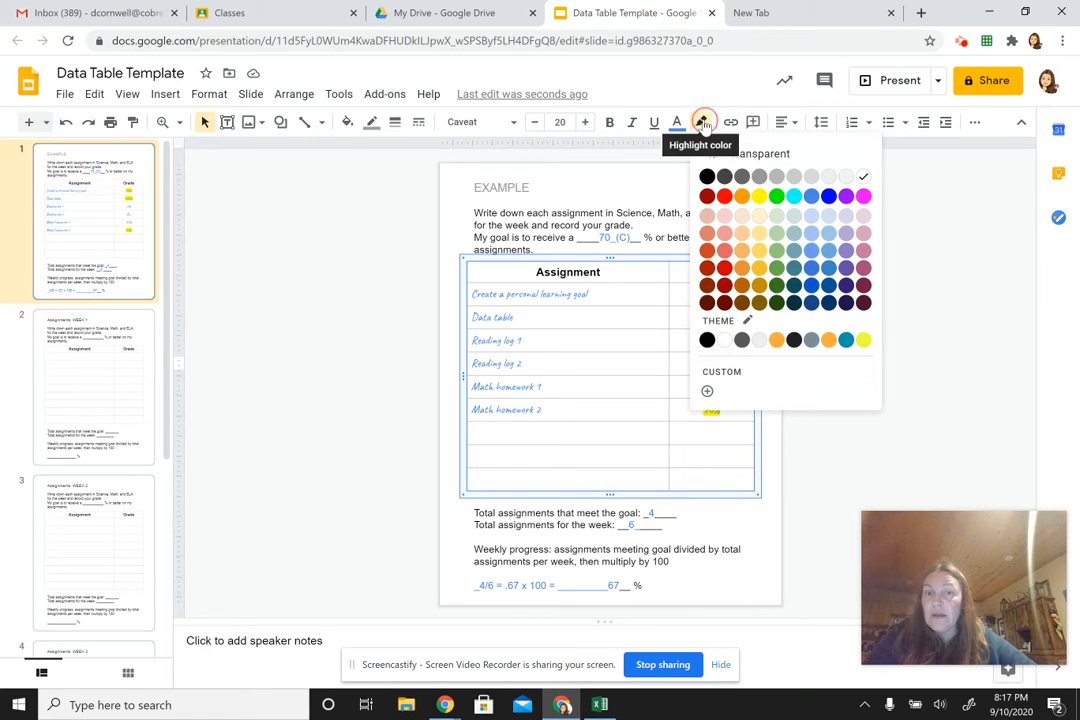
click(759, 196)
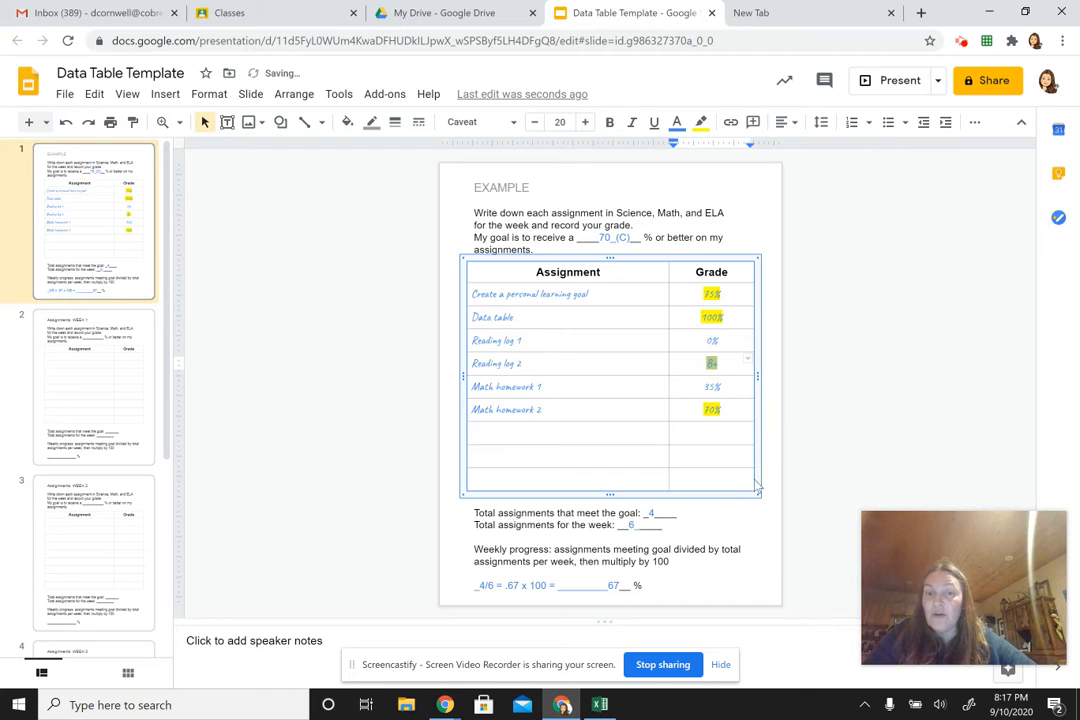
click(750, 533)
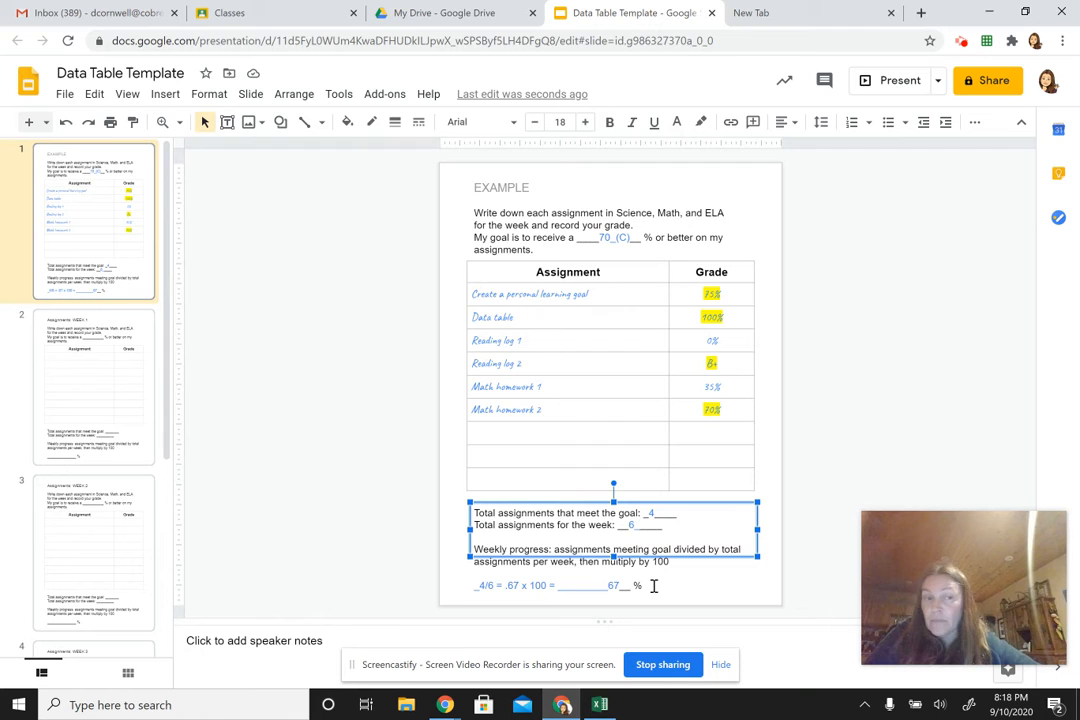
click(66, 360)
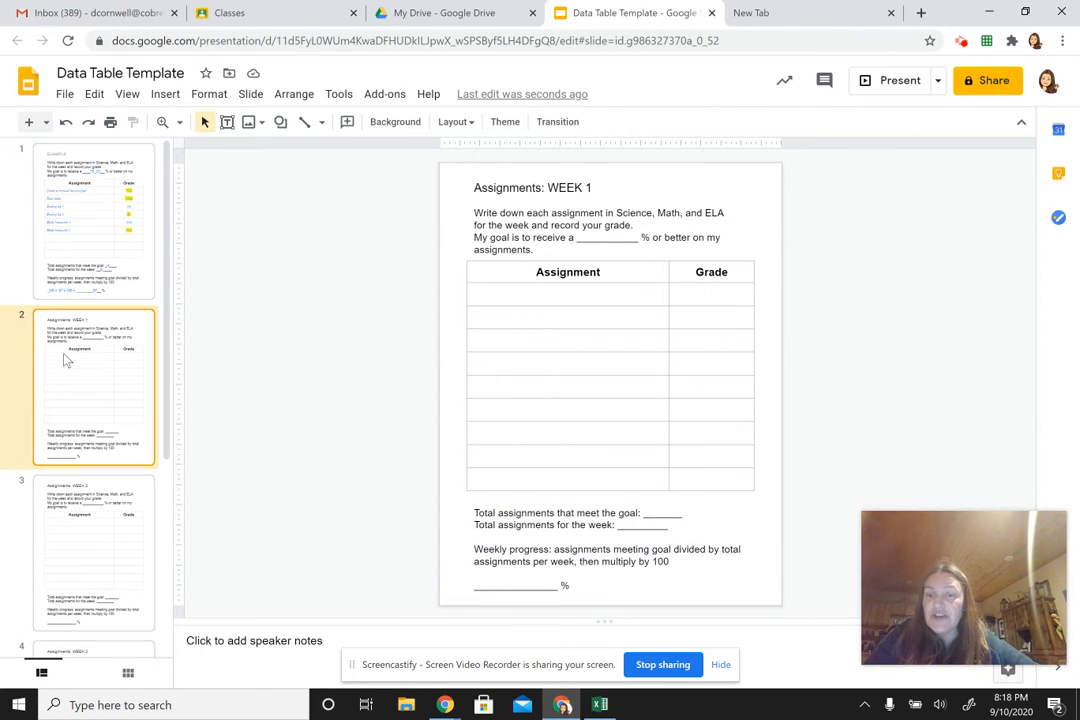
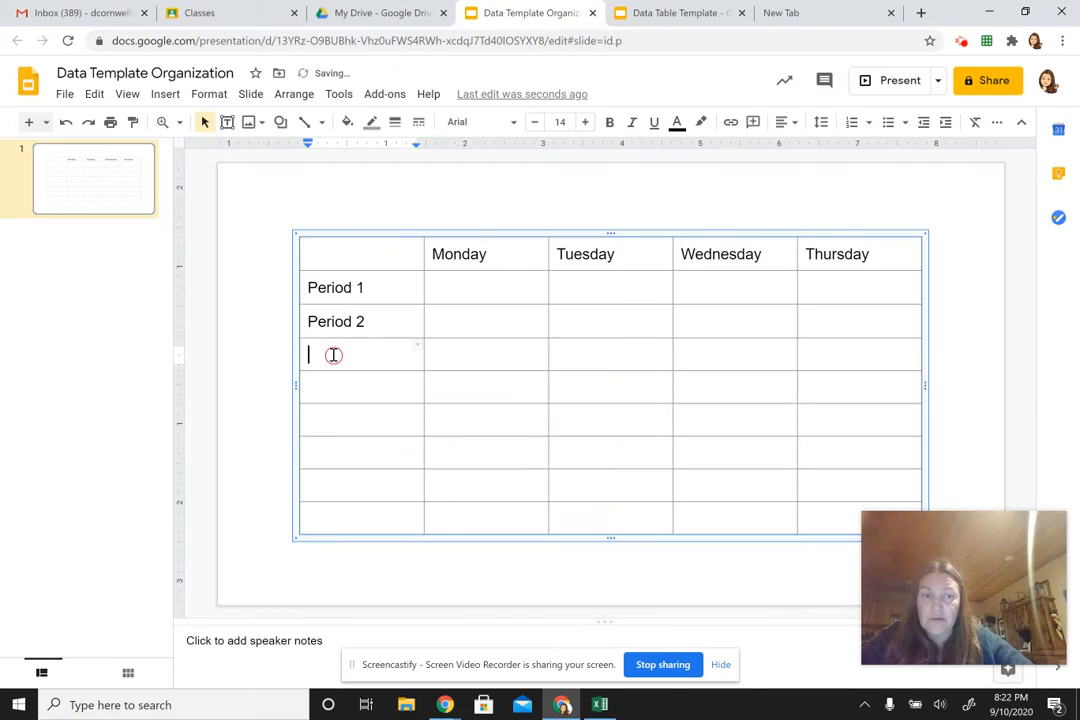
Step: Label the table row below Period 2 as "Period 3", correcting the spelling
text(rod 3)
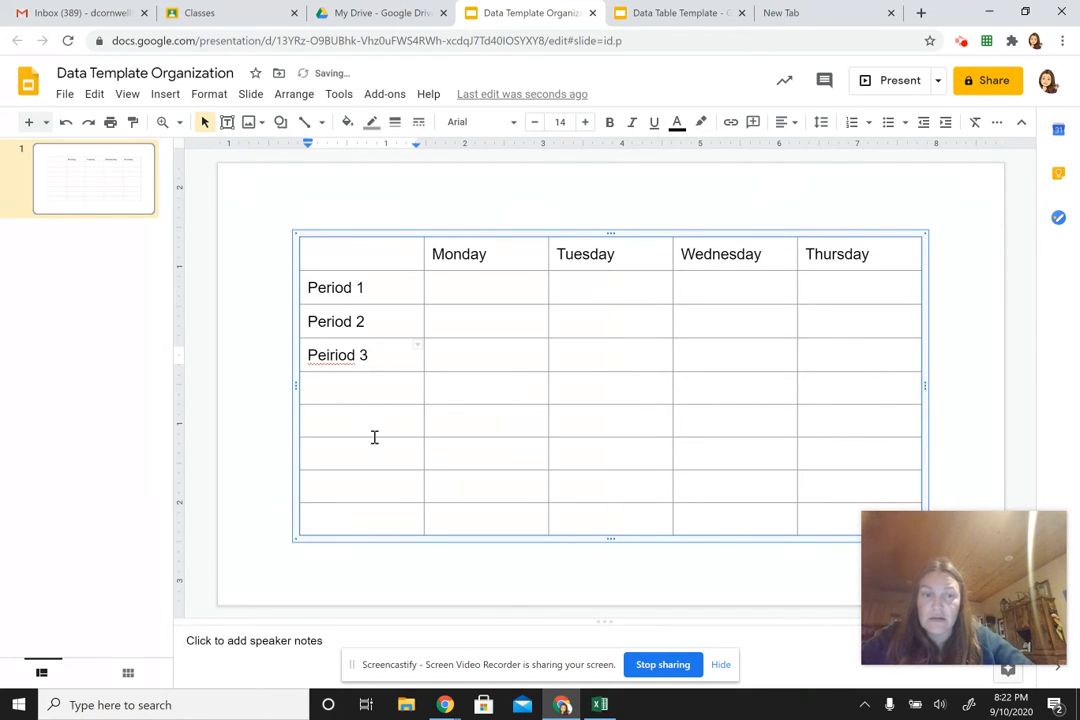
click(330, 357)
text(=)
key(BackSpace)
key(BackSpace)
Step: Label the following two rows of the table's first column "Period 4" and "Period 5"
click(347, 394)
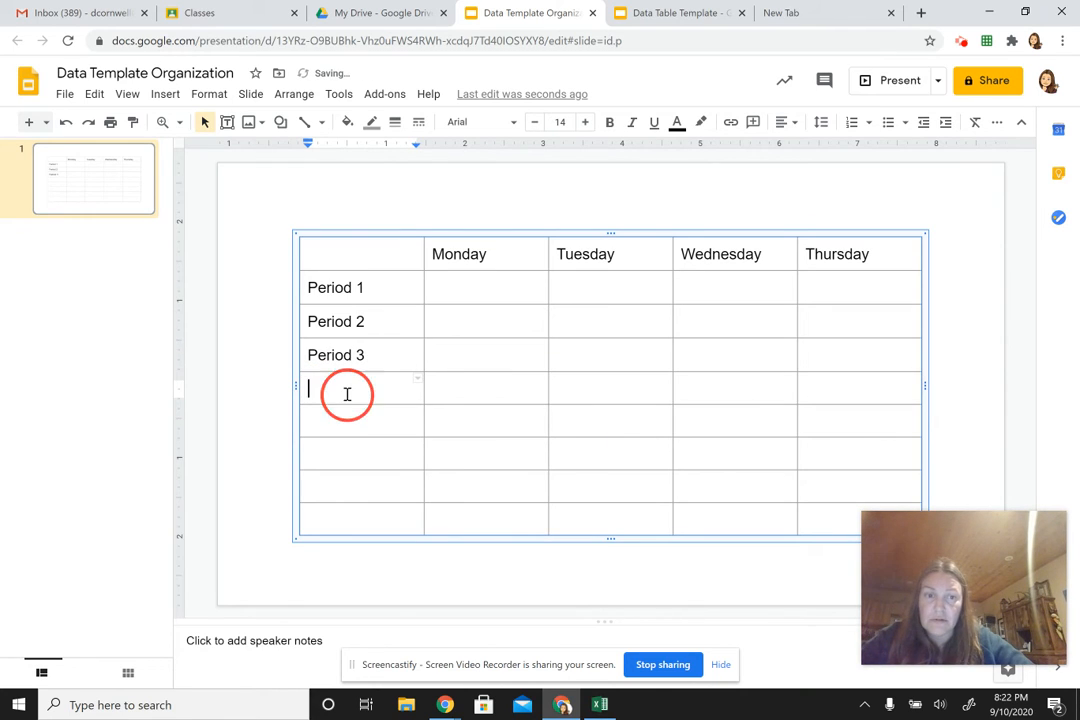
text(Period 4)
click(340, 417)
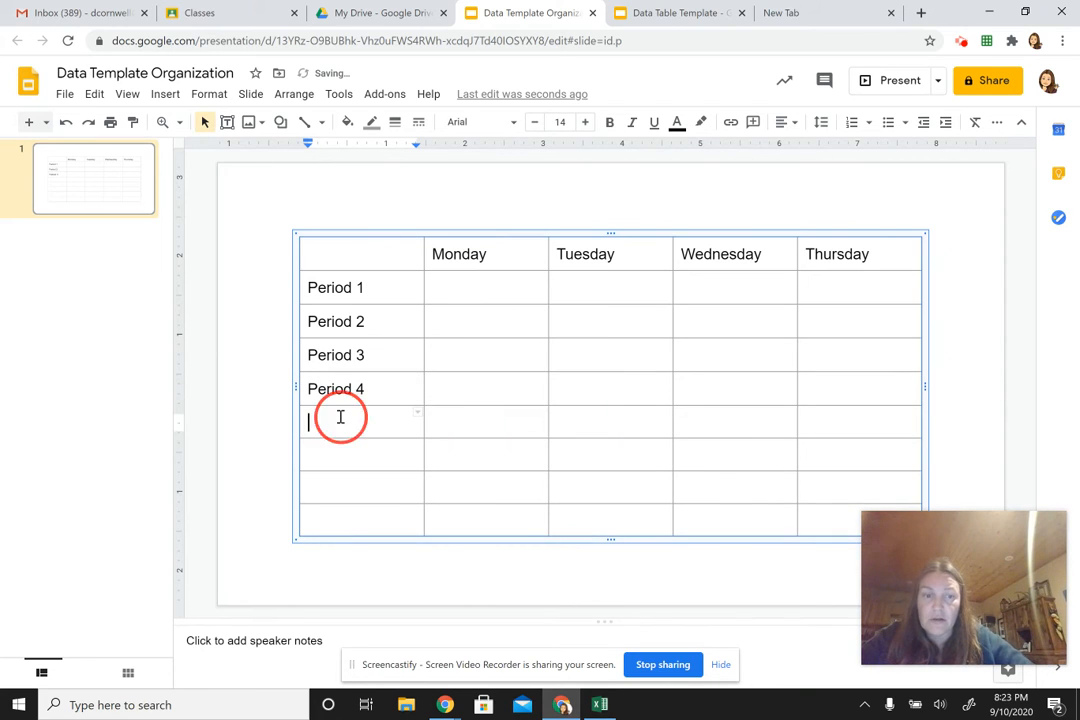
text(Period)
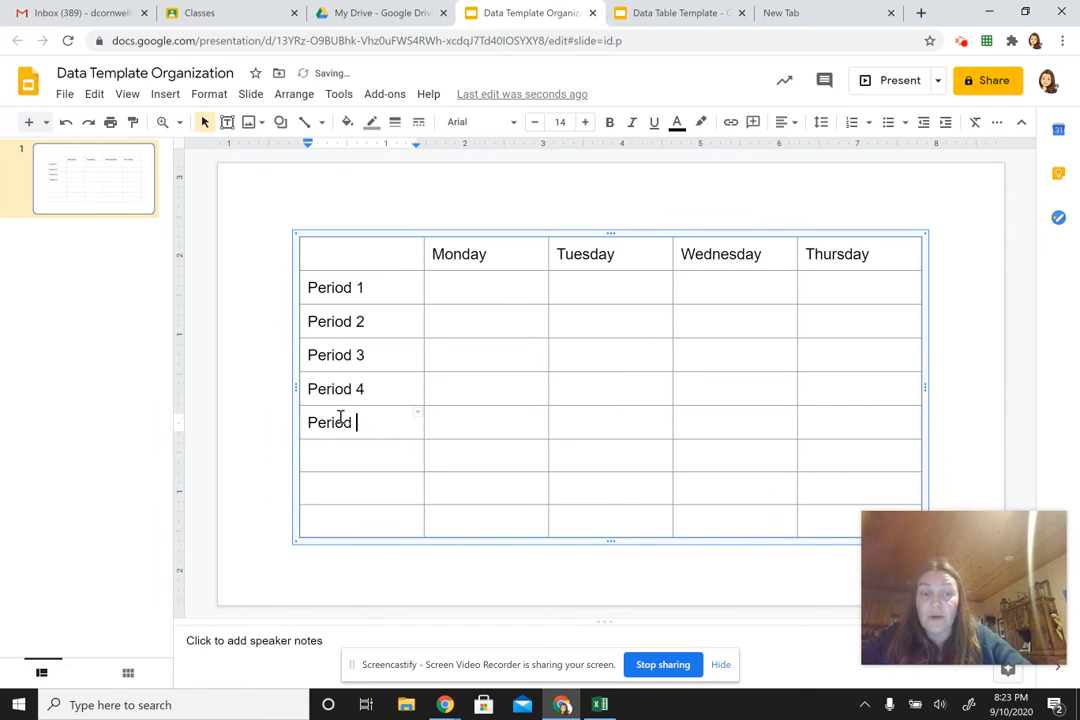
text( 5)
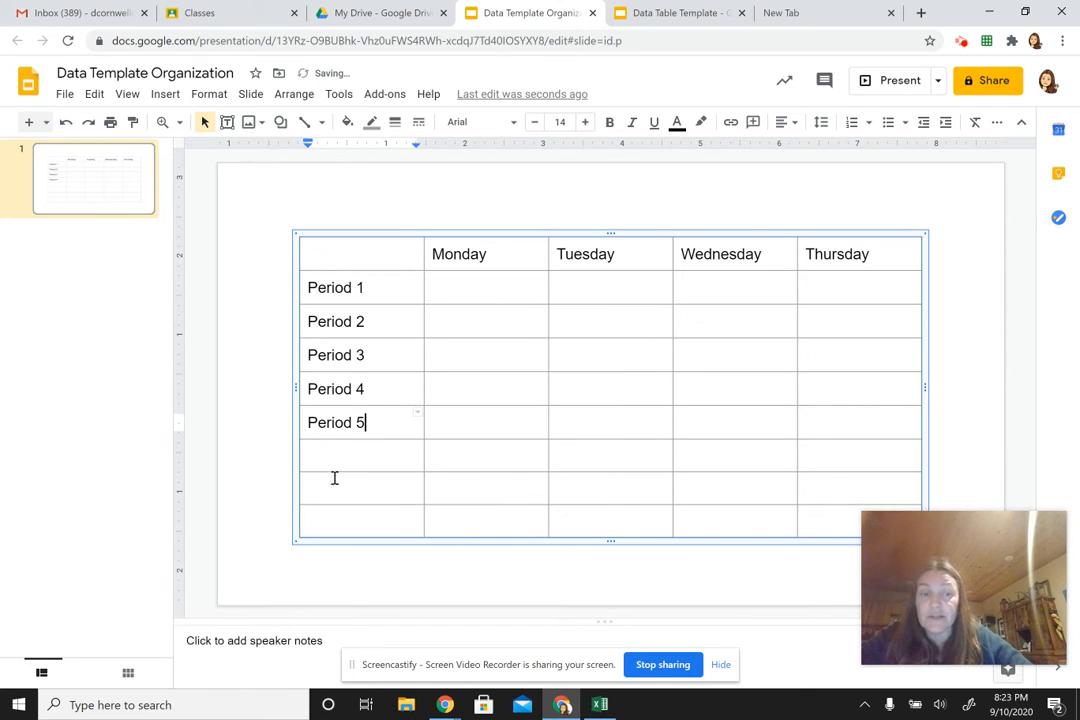
Step: Label the last three rows of the table's first column "Period 6", "Period 7" and "Period 8"
click(332, 453)
text(Period 6)
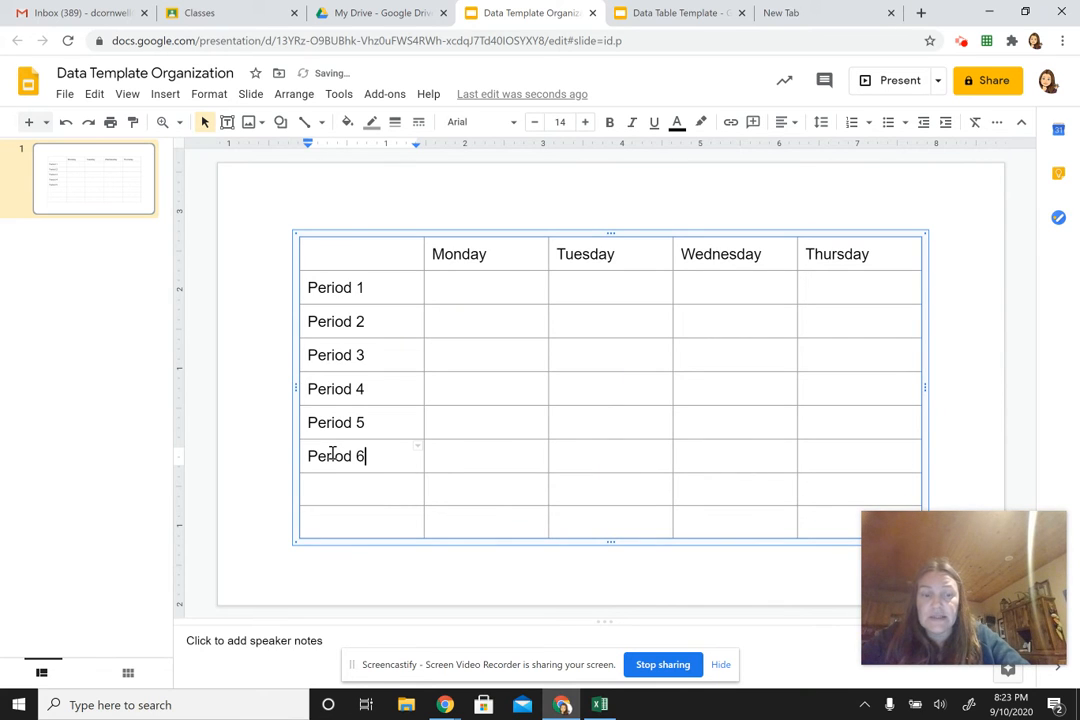
click(331, 491)
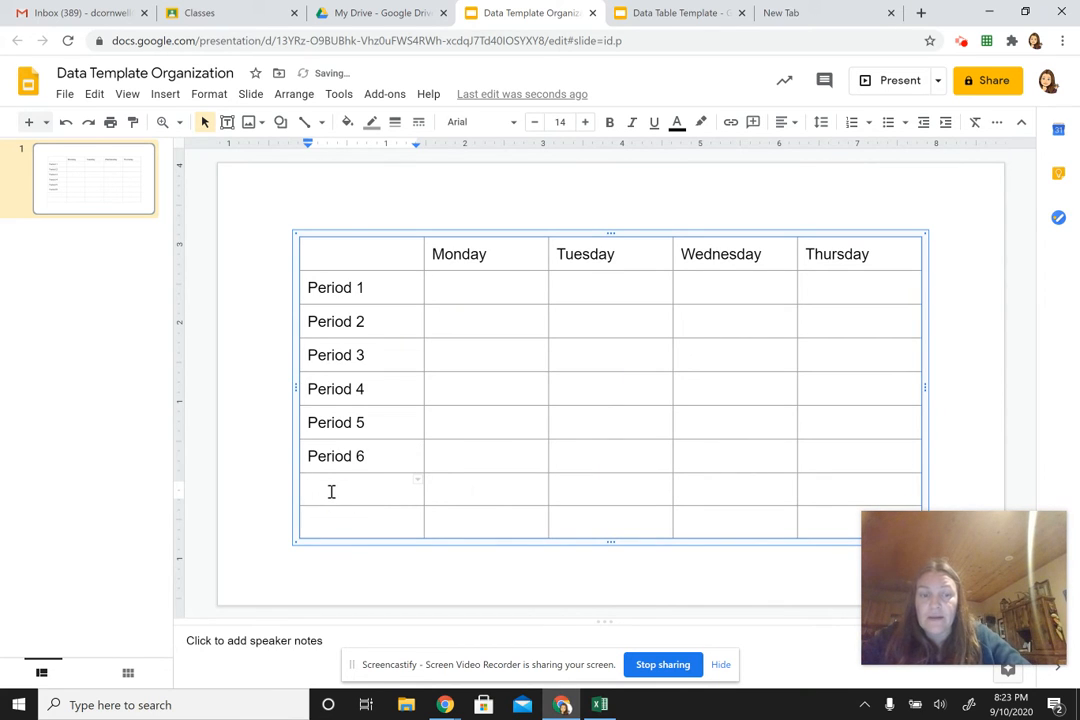
text(Period 7)
click(321, 519)
text(Period)
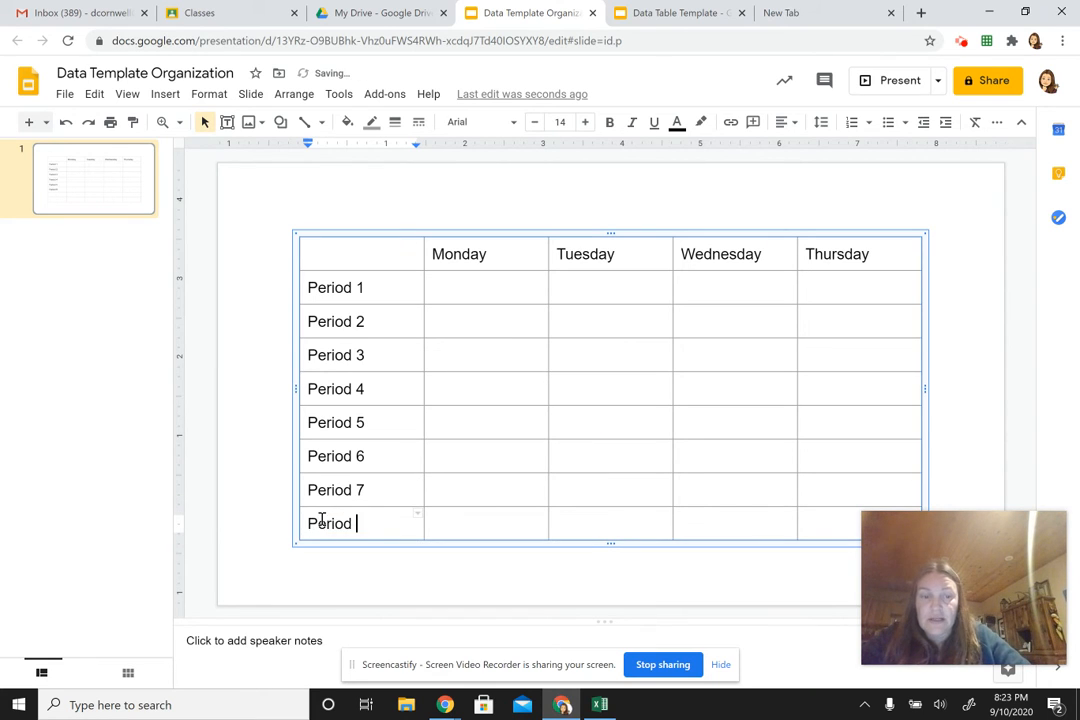
text( 8)
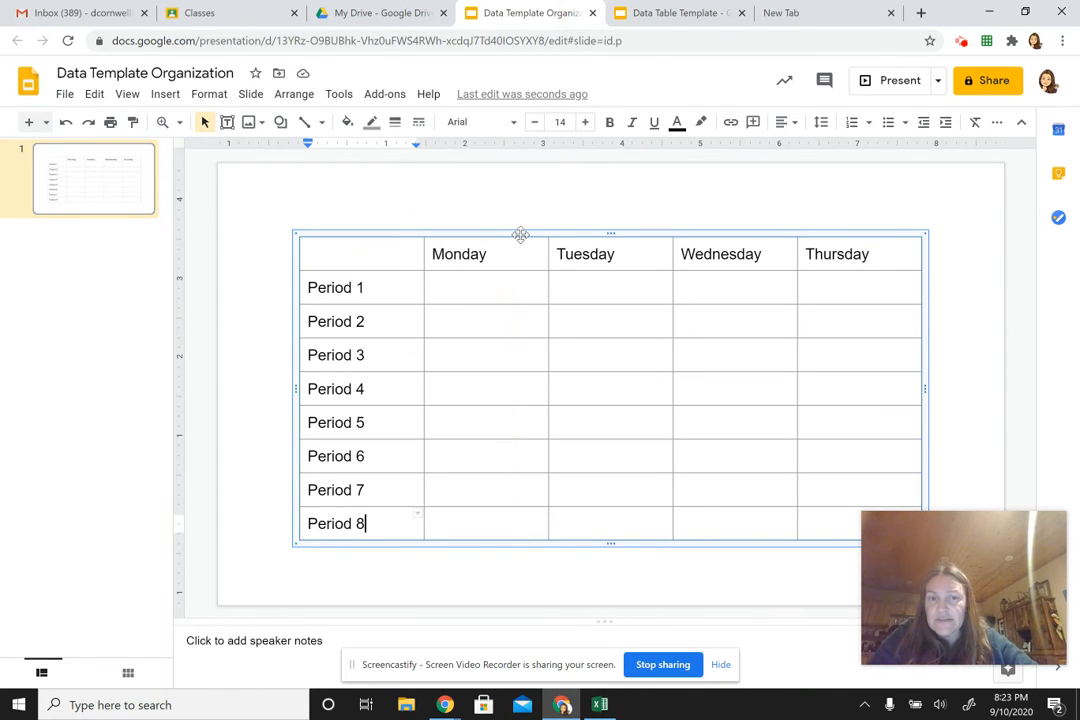
Step: Move the table down to leave space above it, and widen it on both sides to nearly fill the slide
click(520, 234)
drag(520, 234, 521, 279)
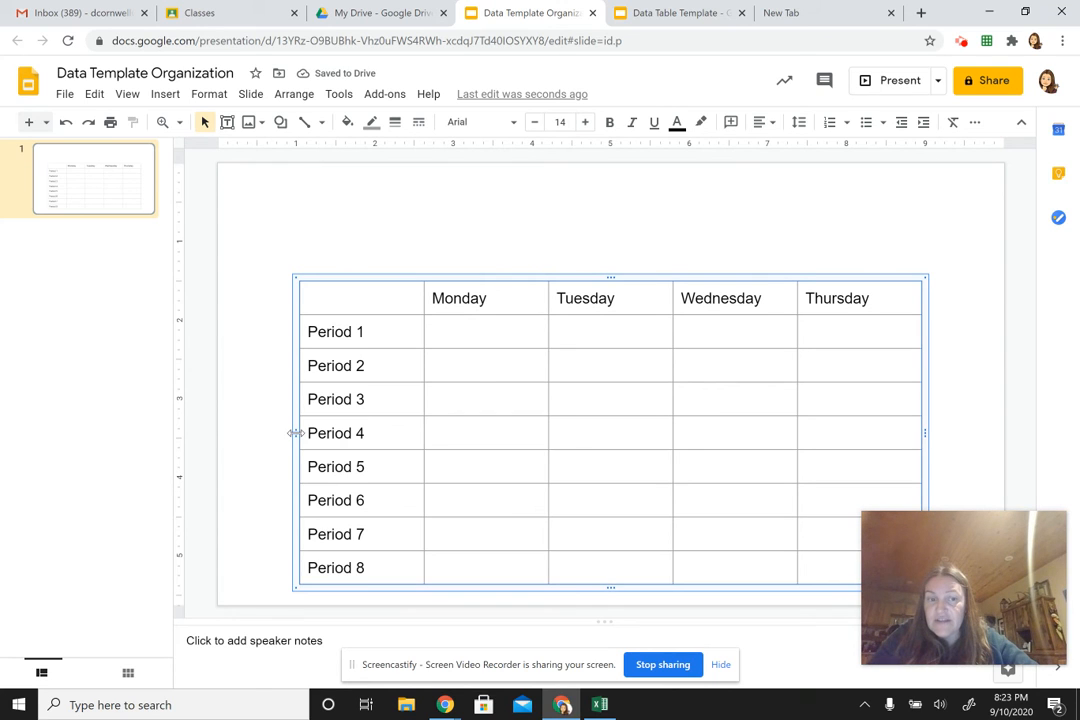
drag(296, 433, 252, 434)
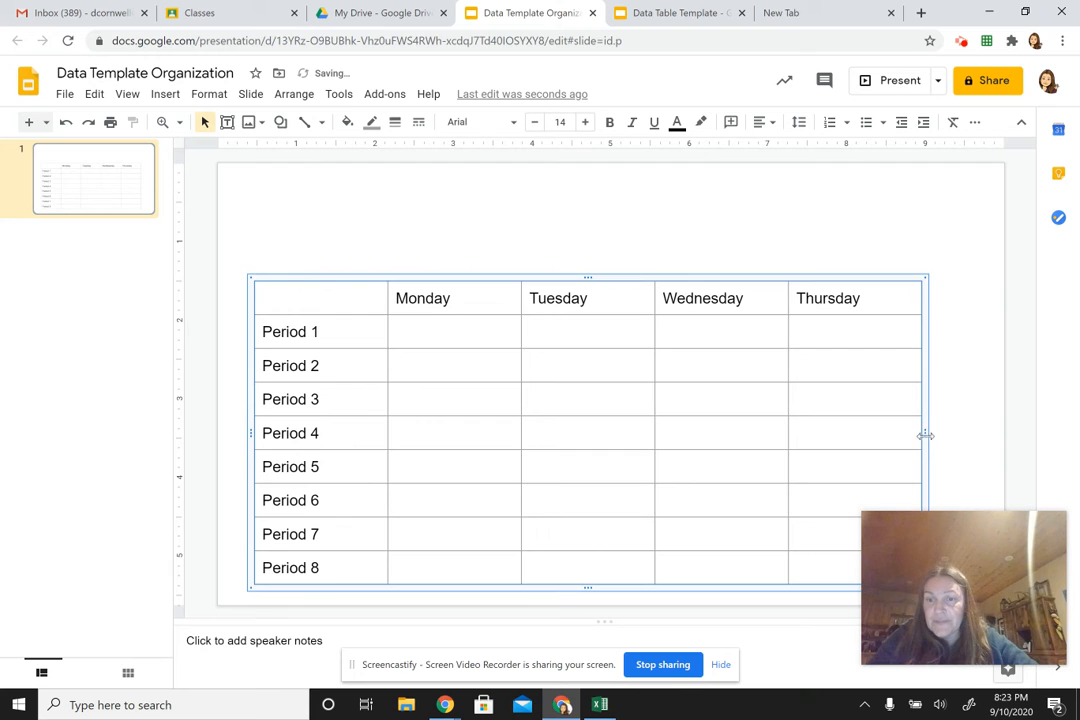
drag(927, 433, 973, 435)
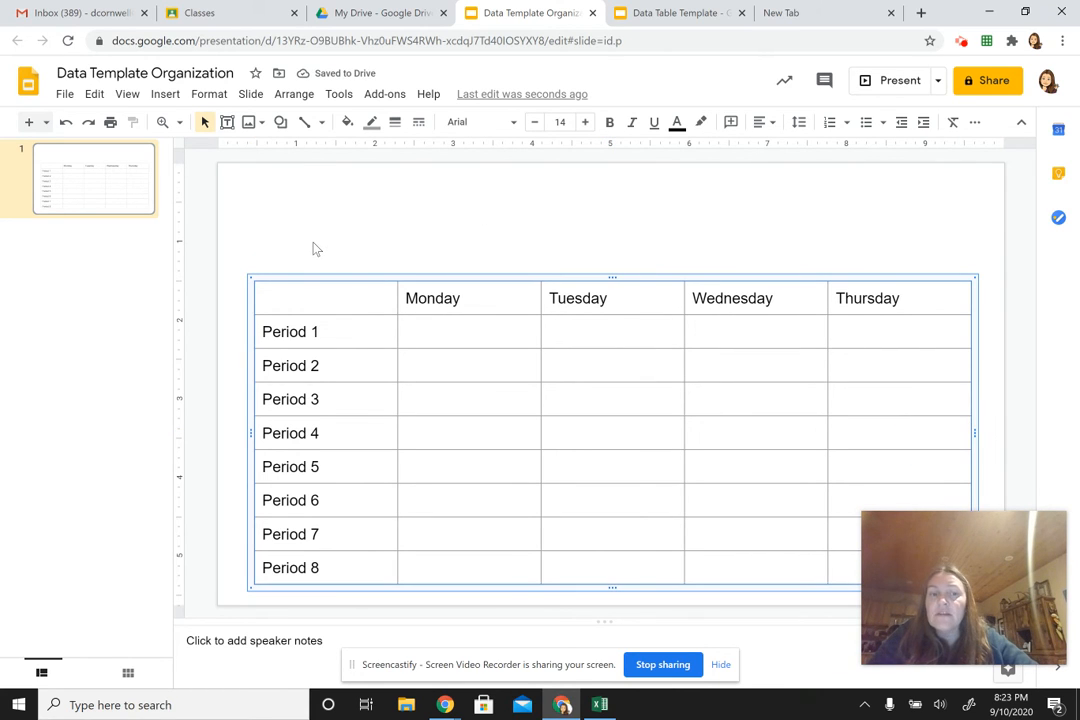
Step: Make the weekday header row and the Period 1 to Period 8 labels bold
drag(316, 294, 945, 314)
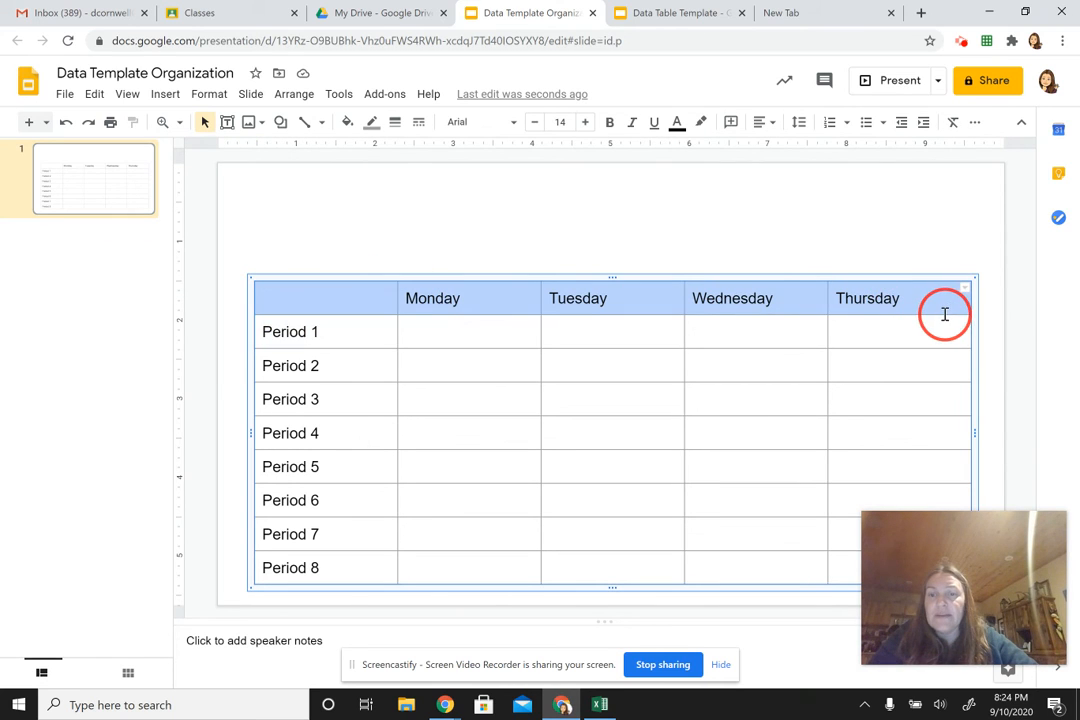
click(611, 122)
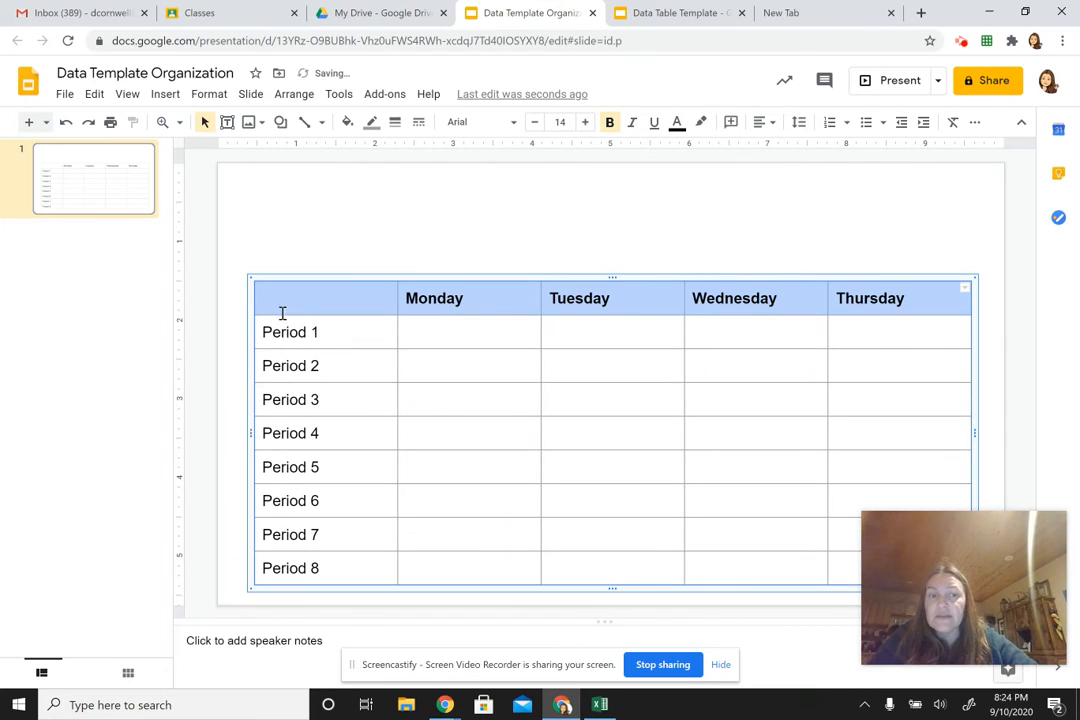
drag(262, 331, 316, 564)
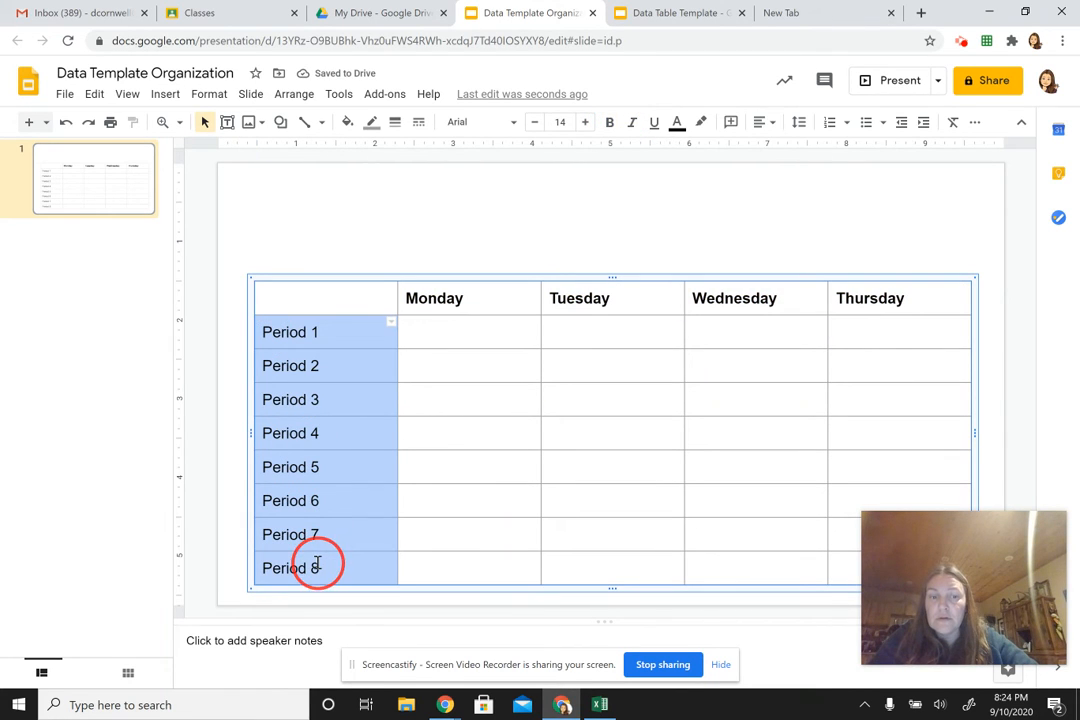
click(611, 124)
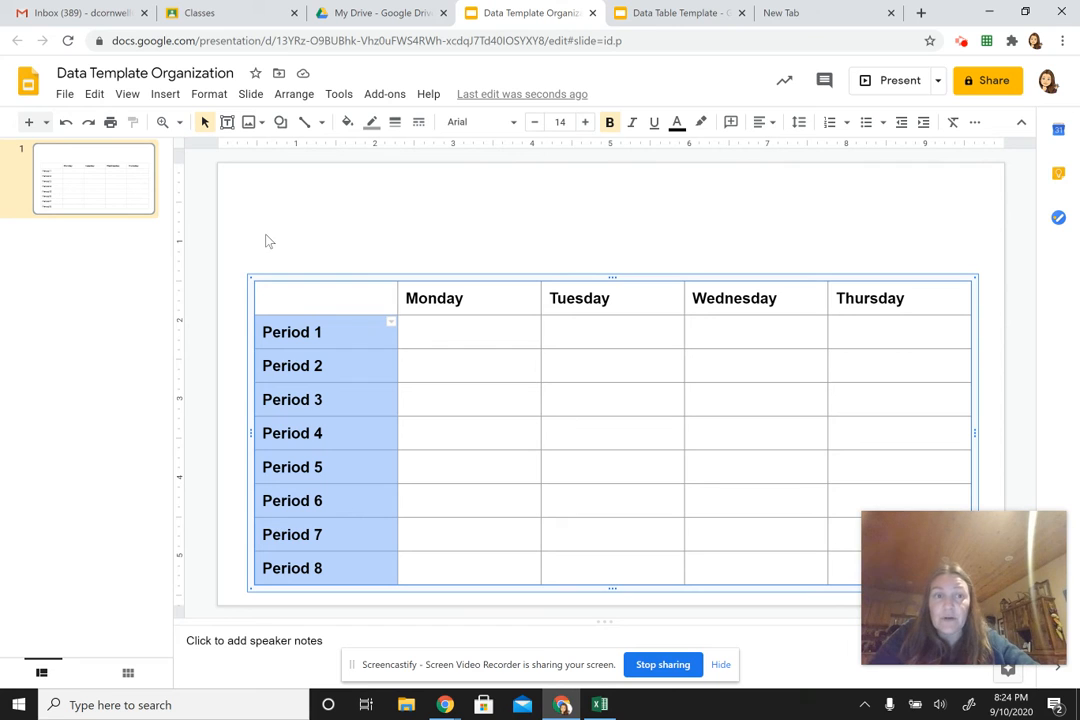
Step: Add a text box above the table reading “X” indicates that I recorded my assignment/due date for this class in my planner
click(228, 122)
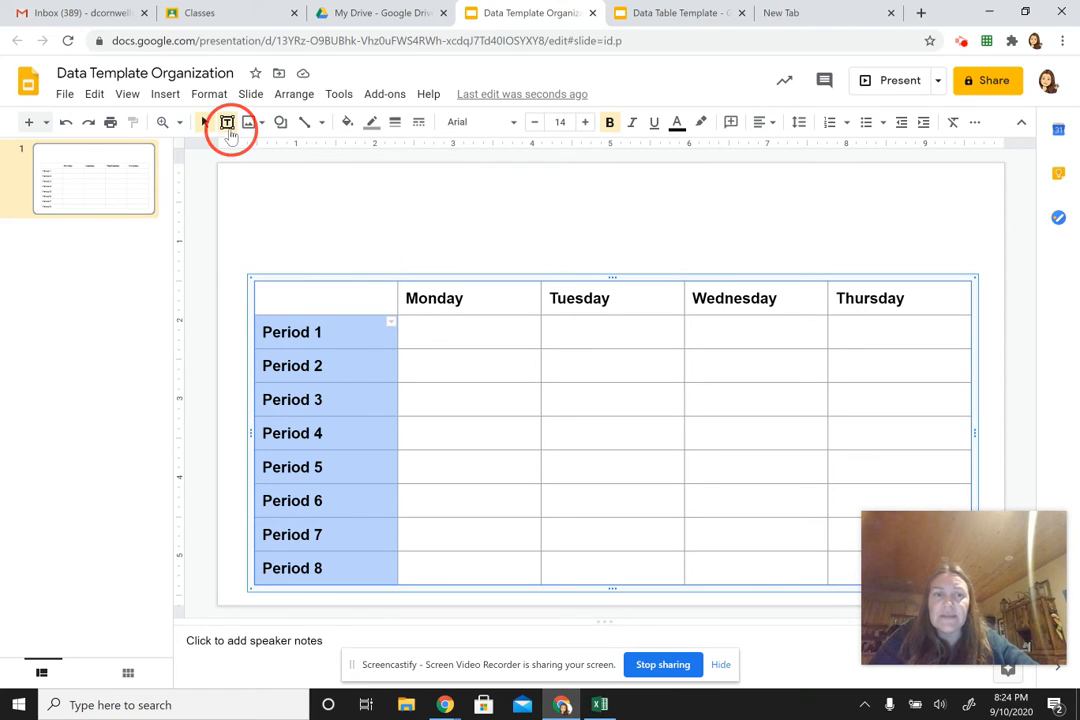
drag(262, 212, 964, 268)
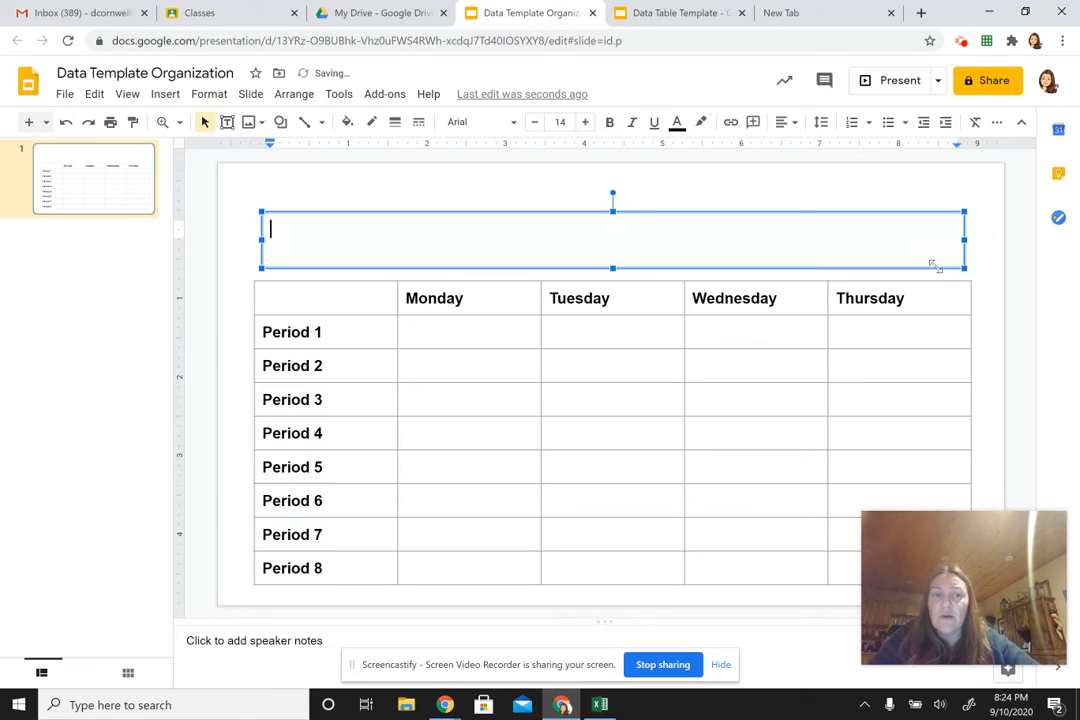
text(")
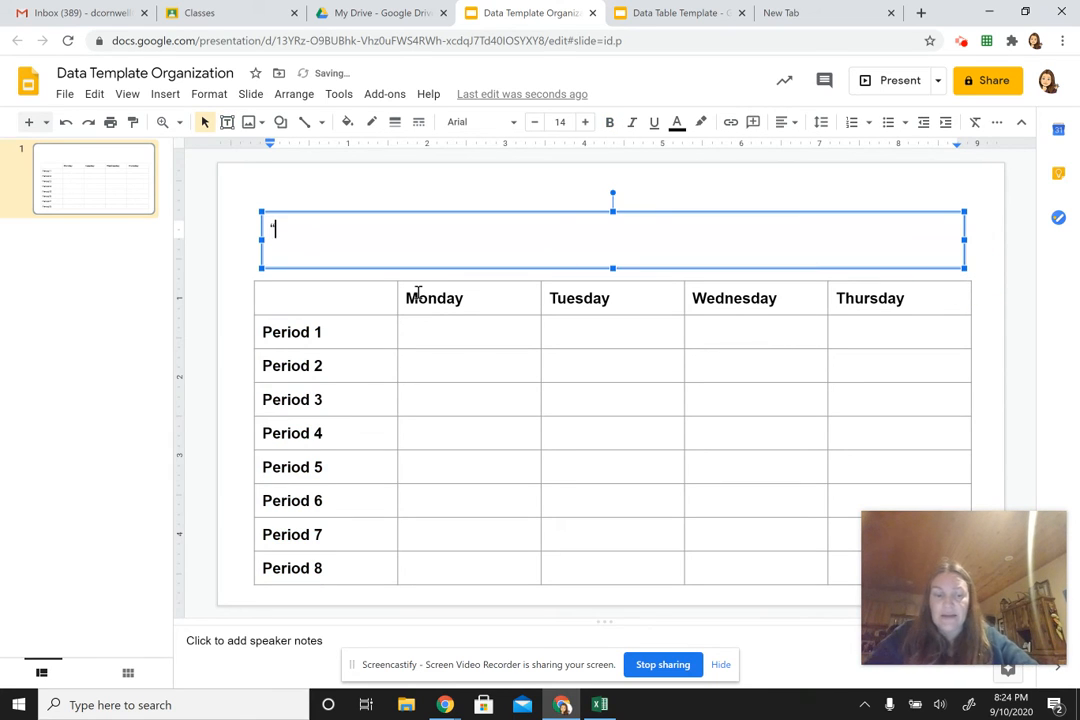
text(X" )
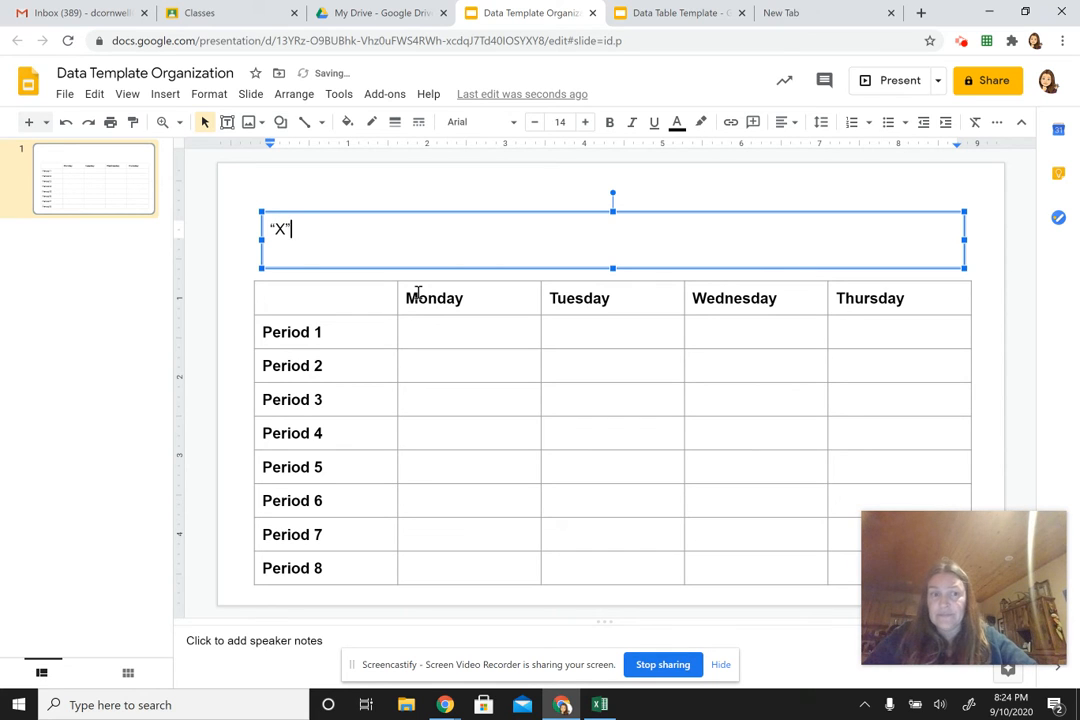
text(indica)
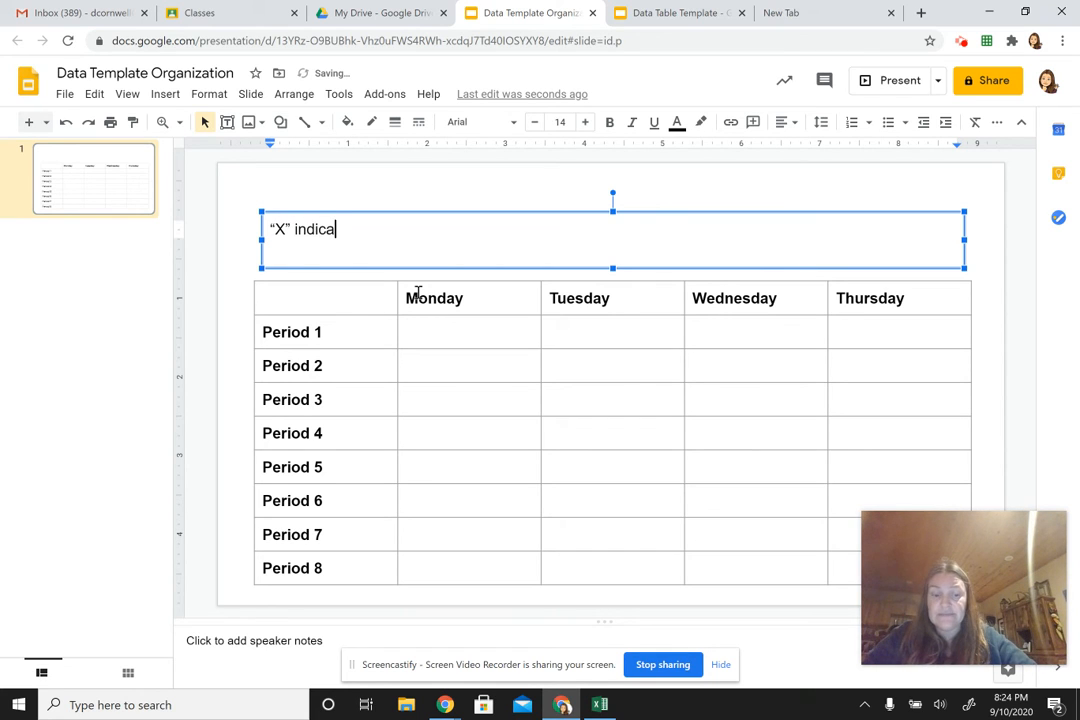
text(tes that I)
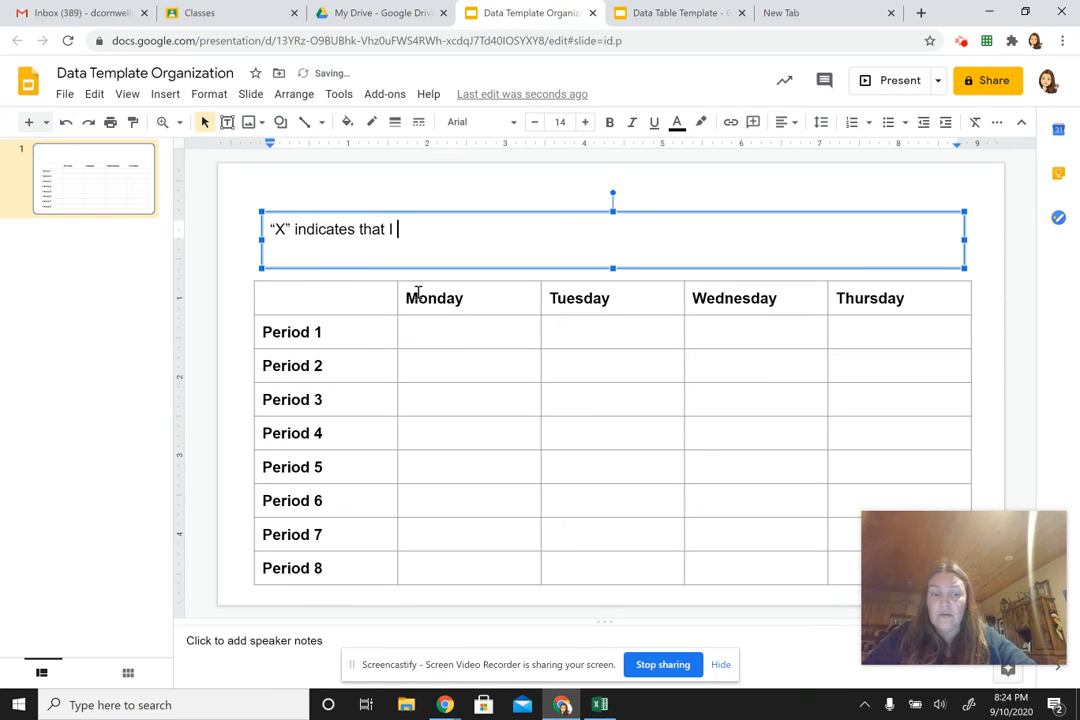
text(recorded b)
key(BackSpace)
text(ndicates that I recorded my)
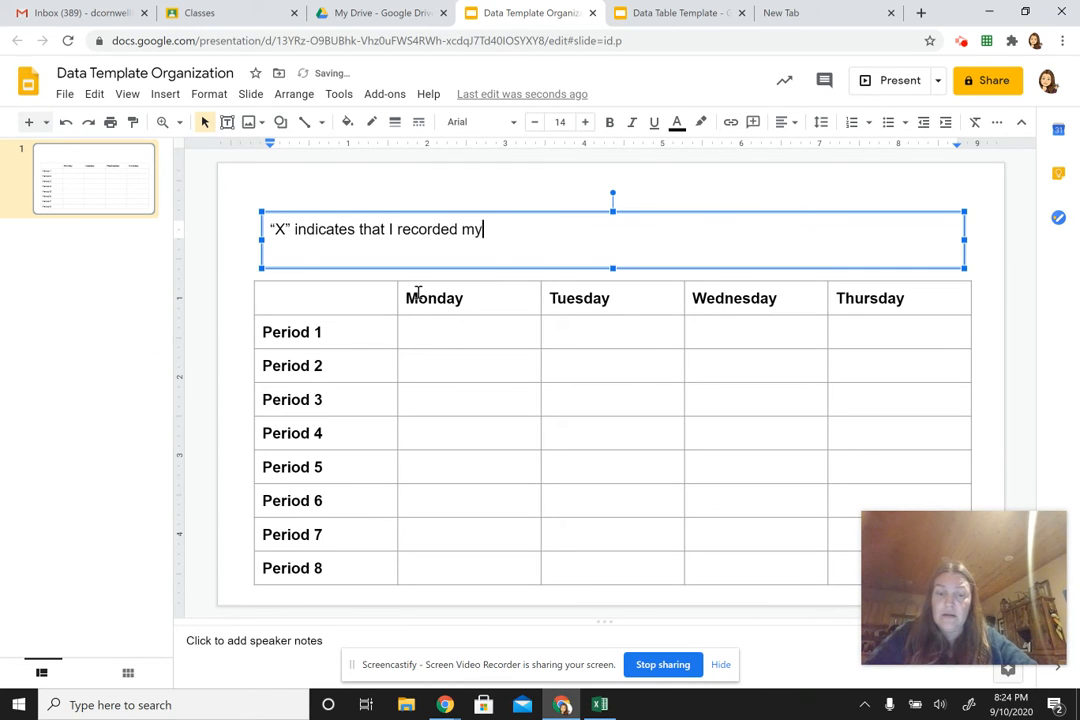
text( assignment/due date )
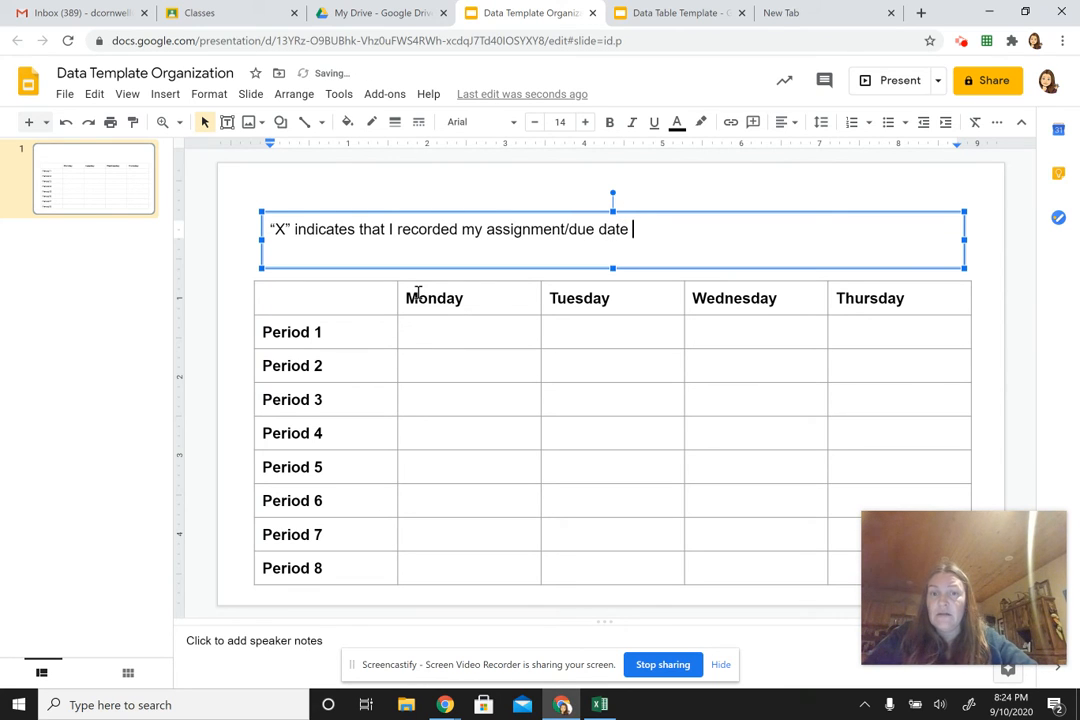
text(for this class in my)
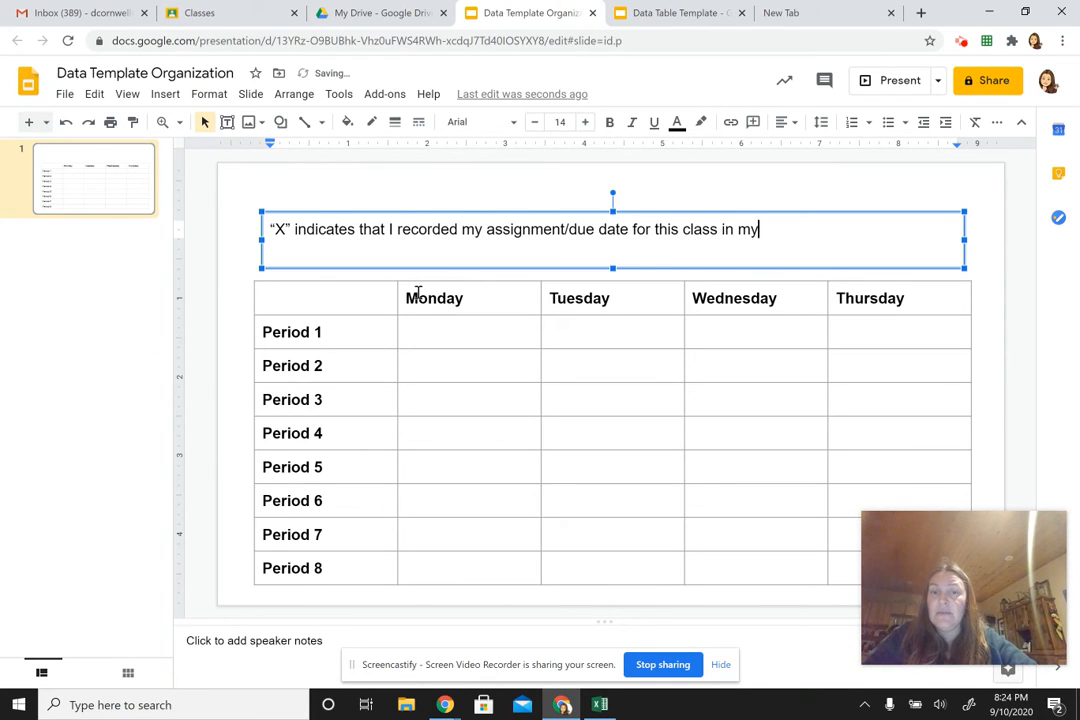
text( planner)
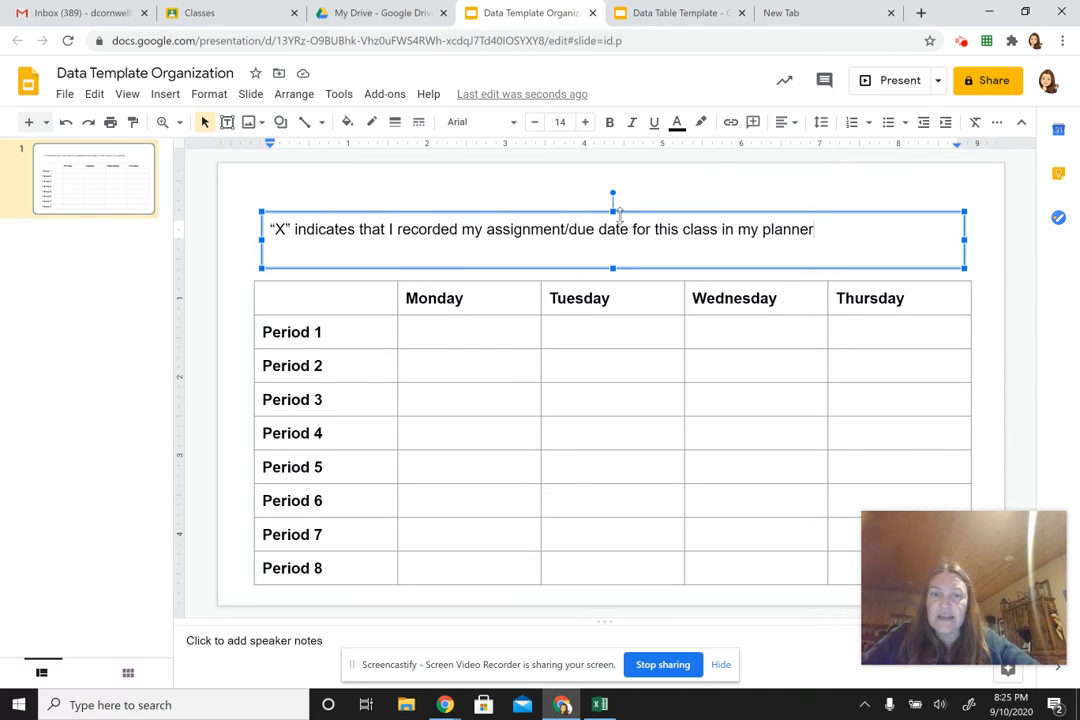
Step: Trim the empty height of the “X” note's text box and add a small text box above it reading "WEEK 1"
mouse_move(613, 210)
mouse_down()
mouse_move(610, 243)
mouse_move(609, 230)
mouse_up()
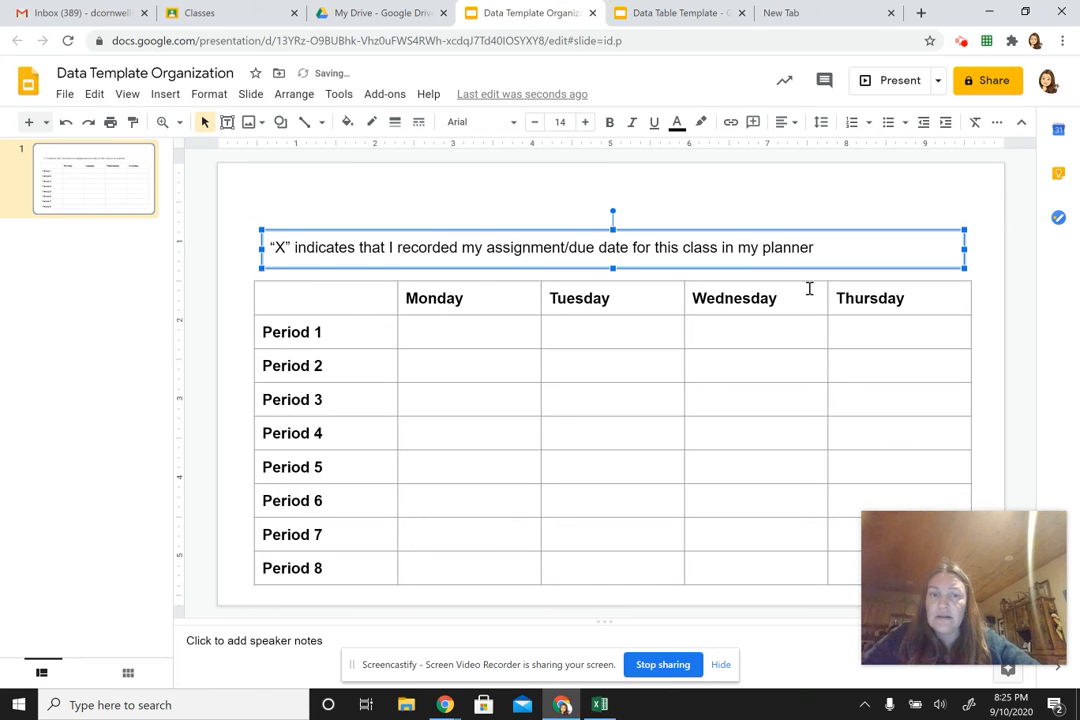
click(758, 208)
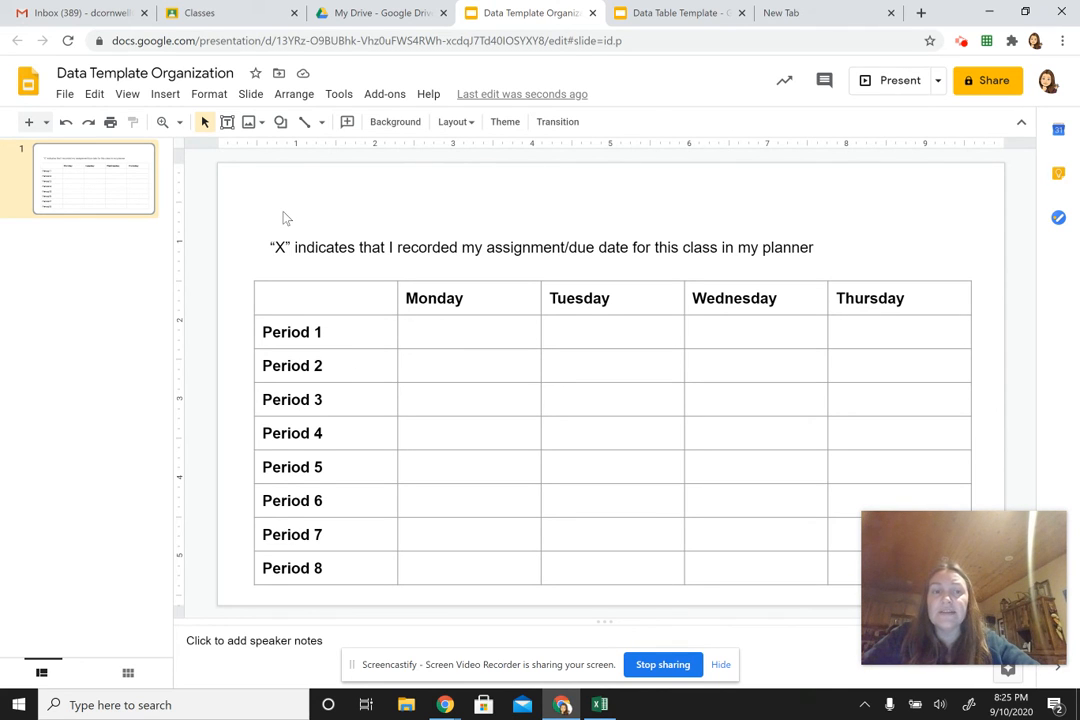
click(228, 121)
drag(265, 188, 426, 231)
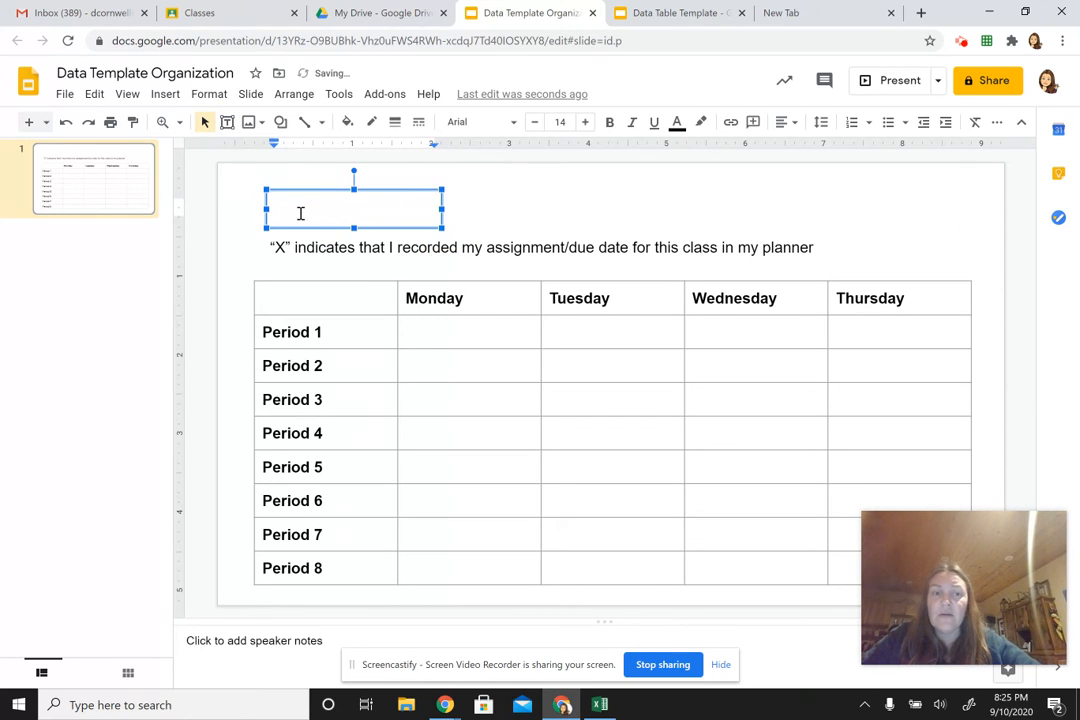
text(WEEK 1)
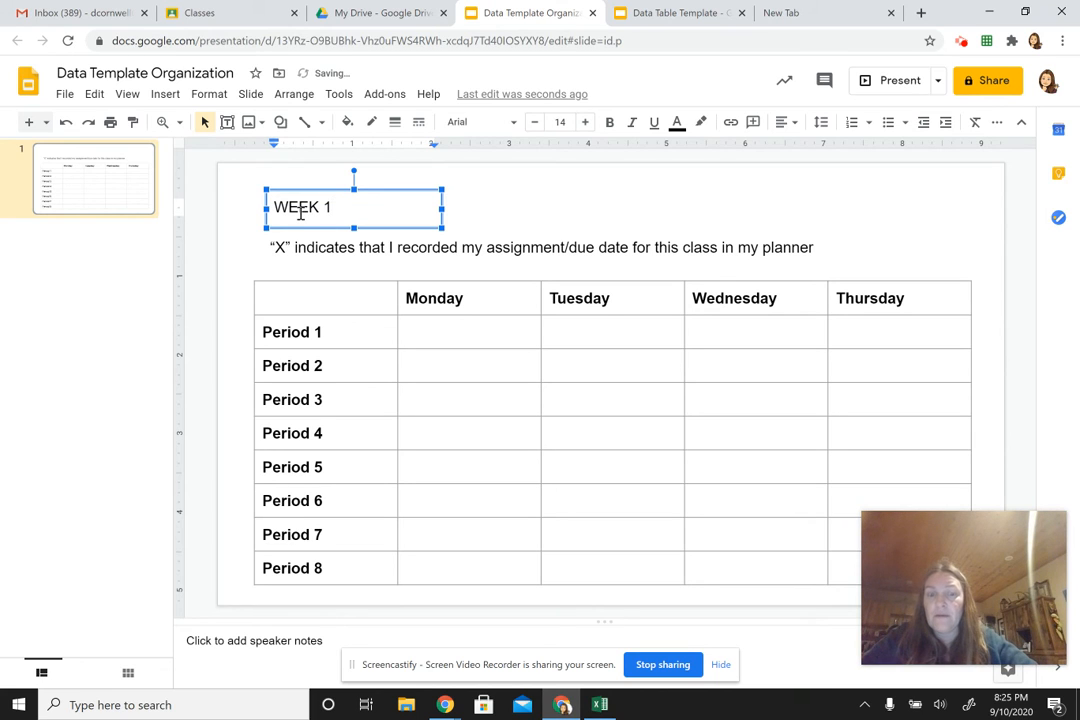
Step: Fill the Monday and Tuesday cells for Period 1 to Period 4 with a very light gray
click(454, 336)
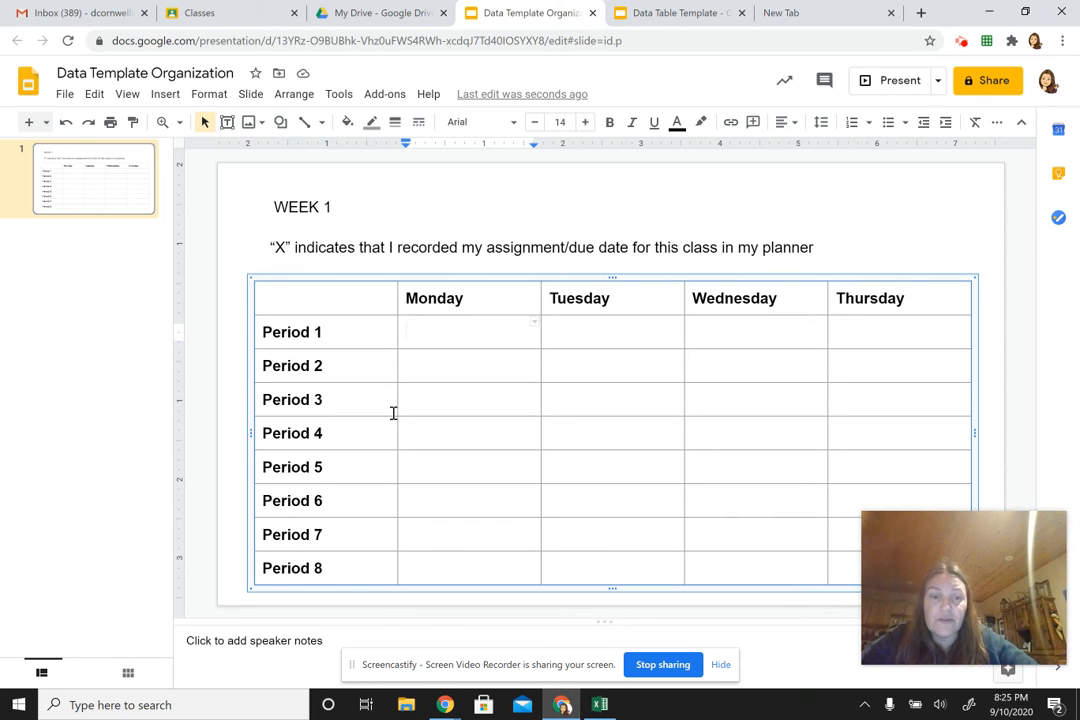
drag(413, 333, 639, 412)
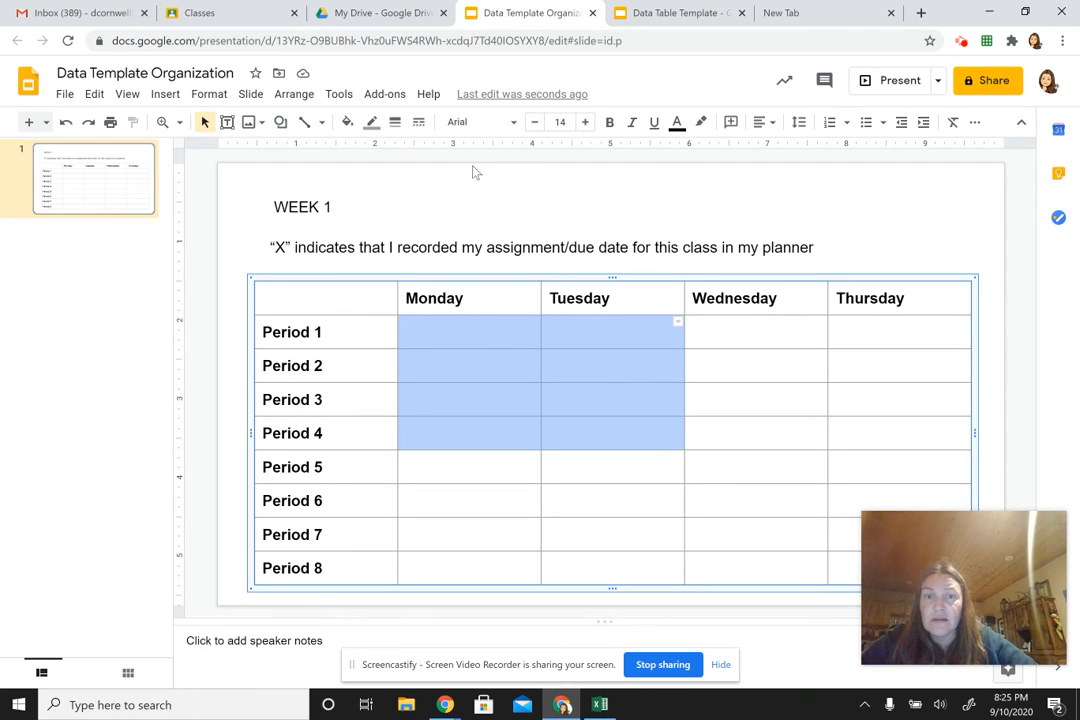
click(347, 123)
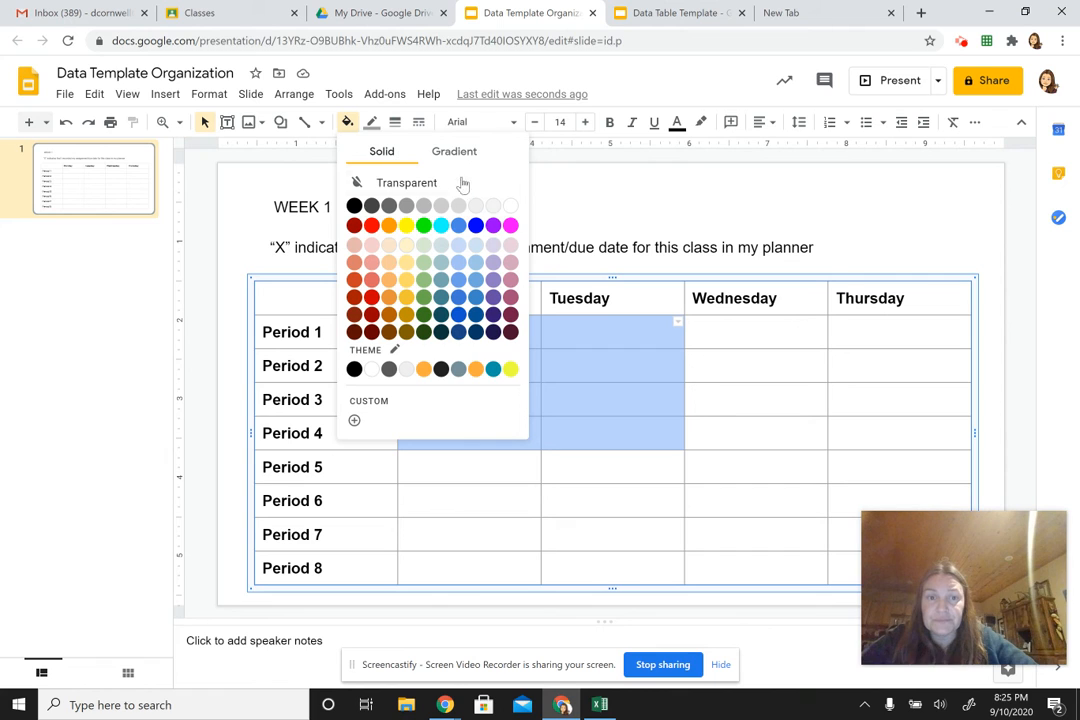
click(476, 207)
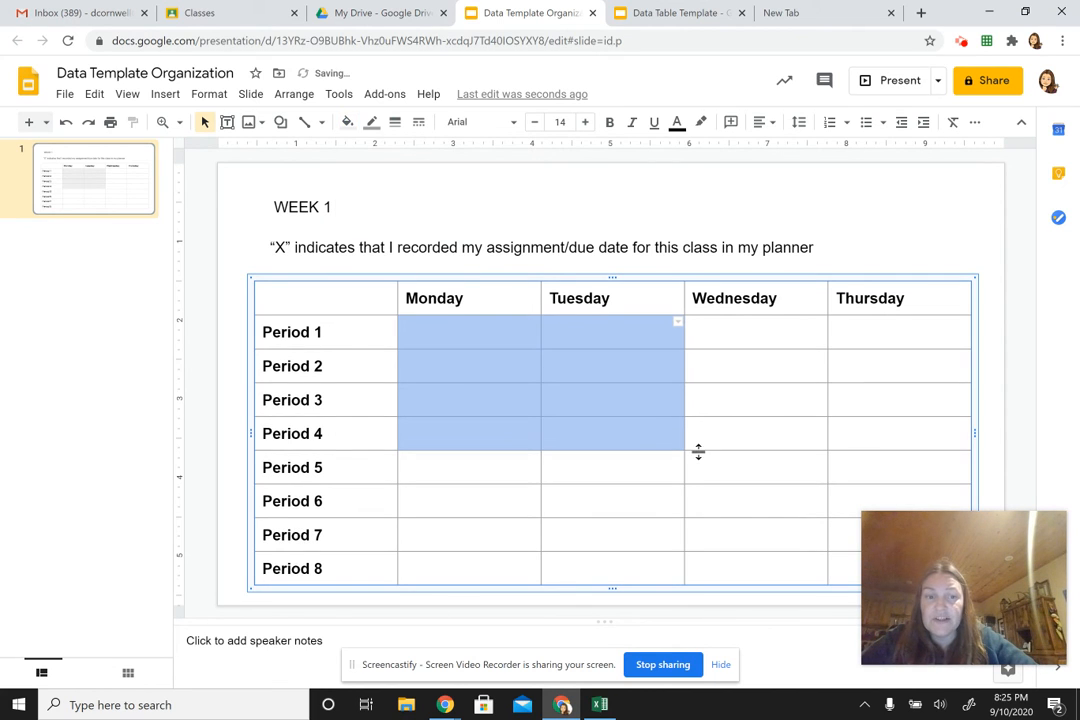
Step: Fill the Wednesday and Thursday cells for Period 5 to Period 8 with a slightly darker light gray
drag(701, 464, 845, 572)
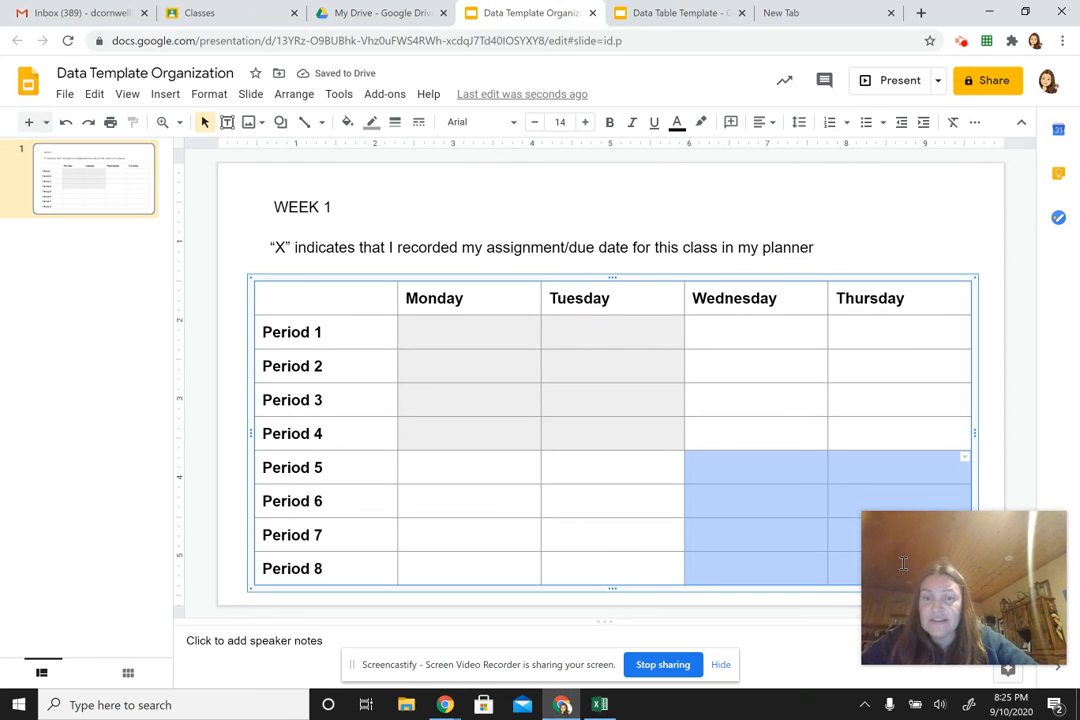
click(347, 123)
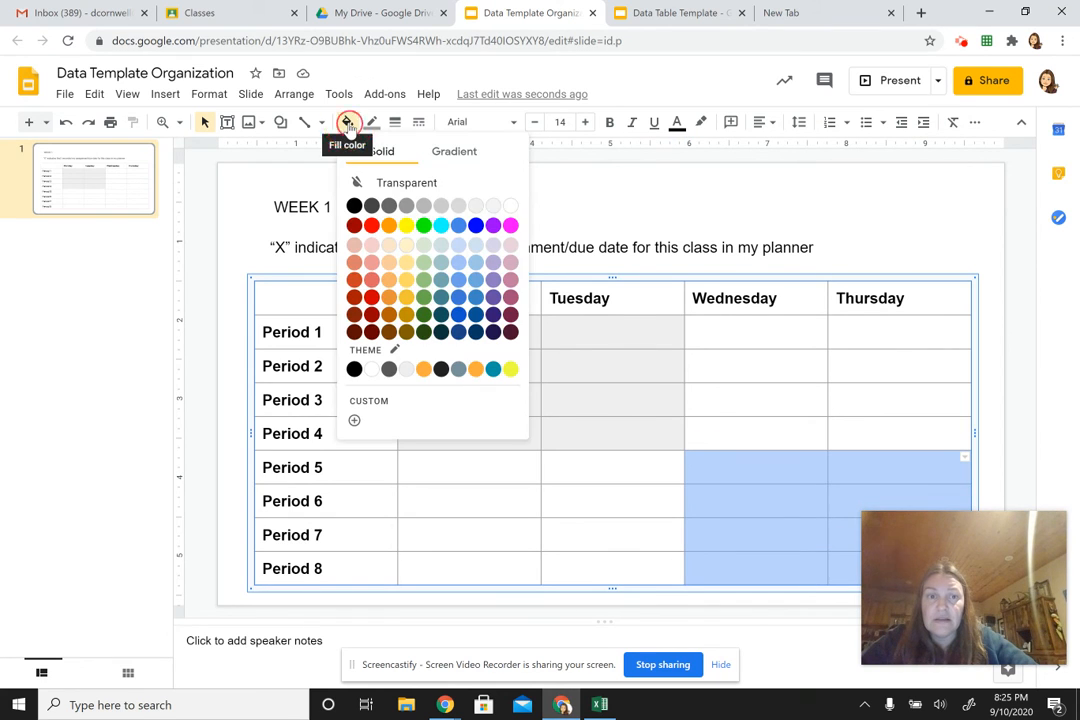
click(459, 206)
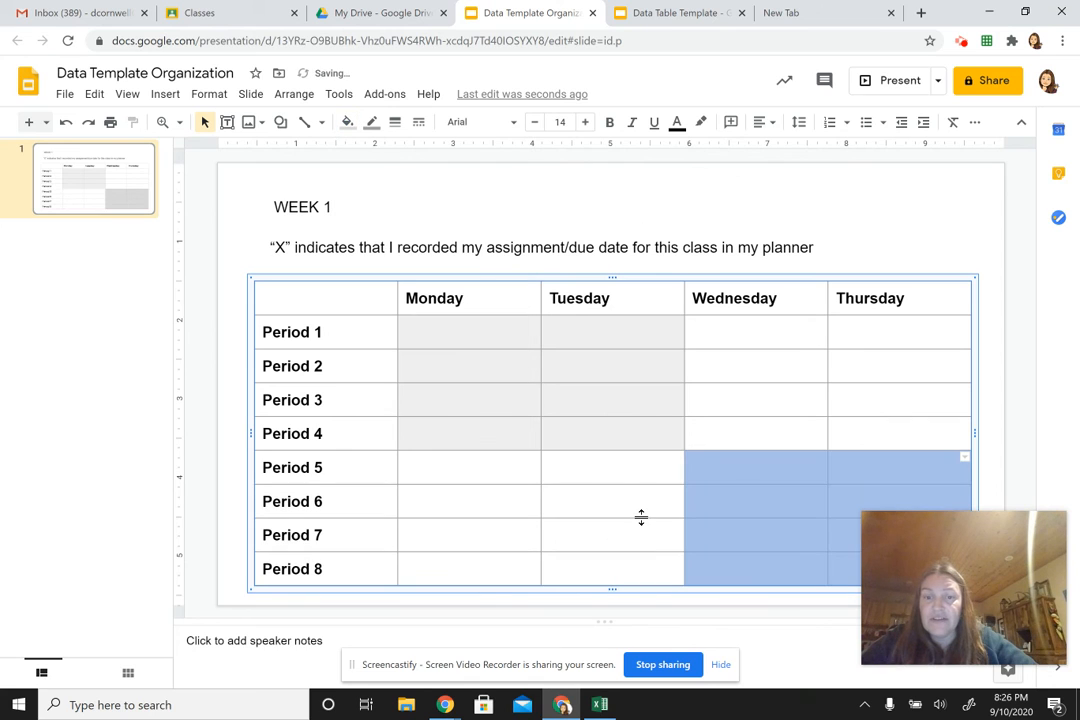
click(641, 517)
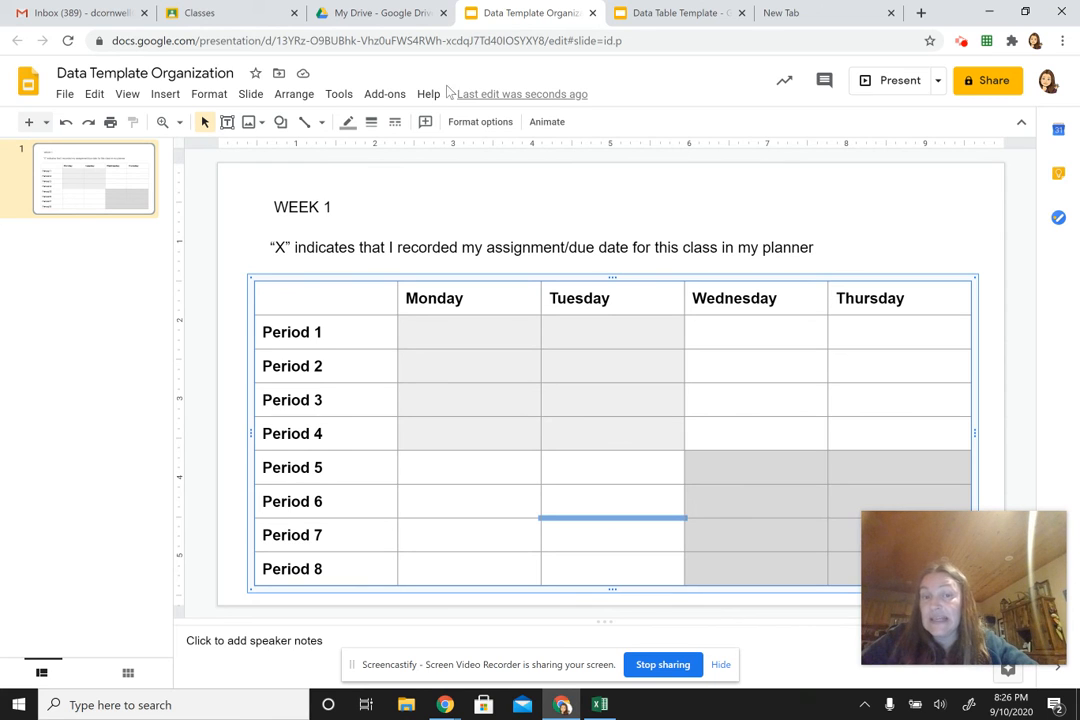
Step: Enter sample "X" marks for Period 1 on Tuesday, Period 2 on Monday and Tuesday, and Period 5 on Wednesday
click(497, 336)
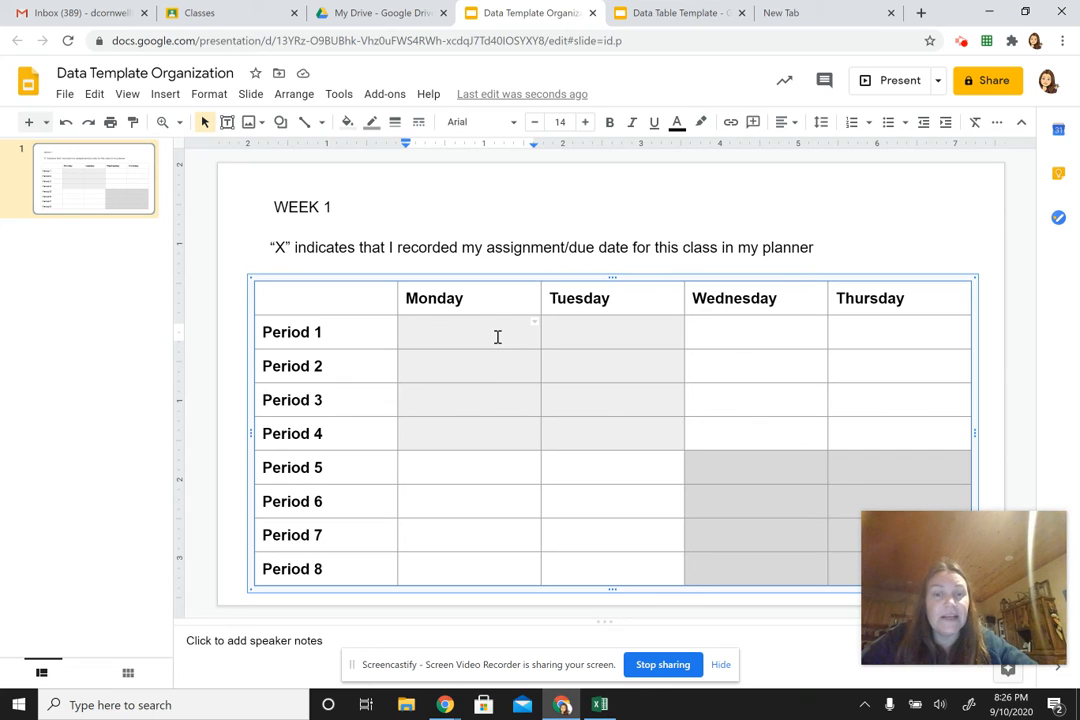
click(620, 337)
text(X)
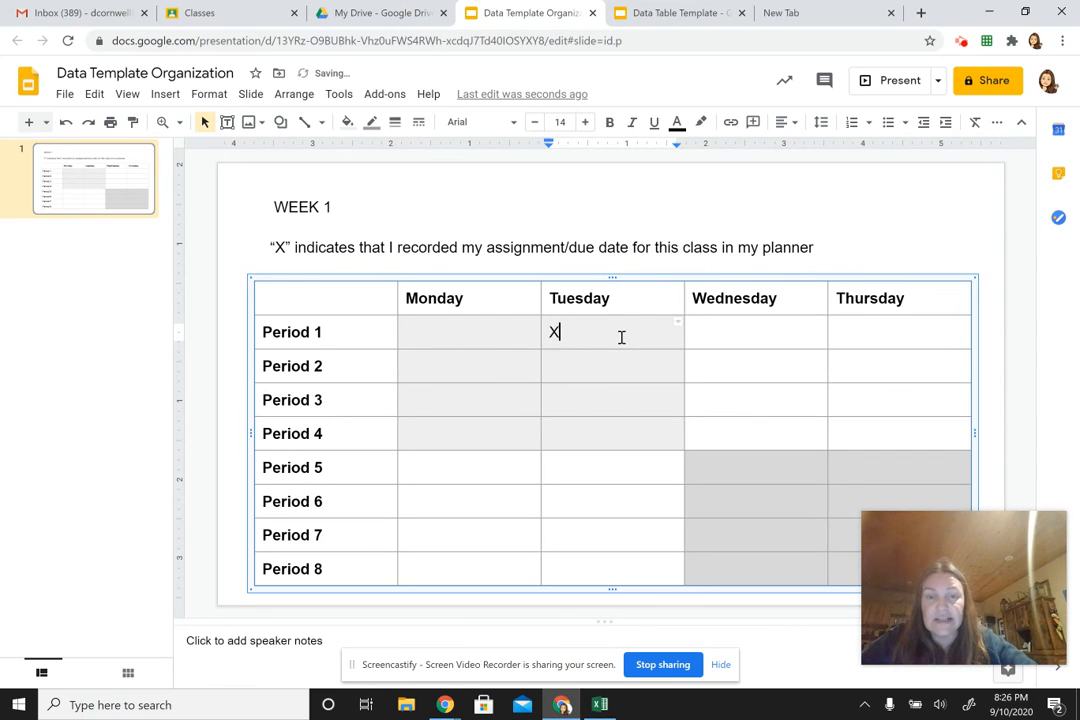
click(488, 366)
text(X)
click(578, 365)
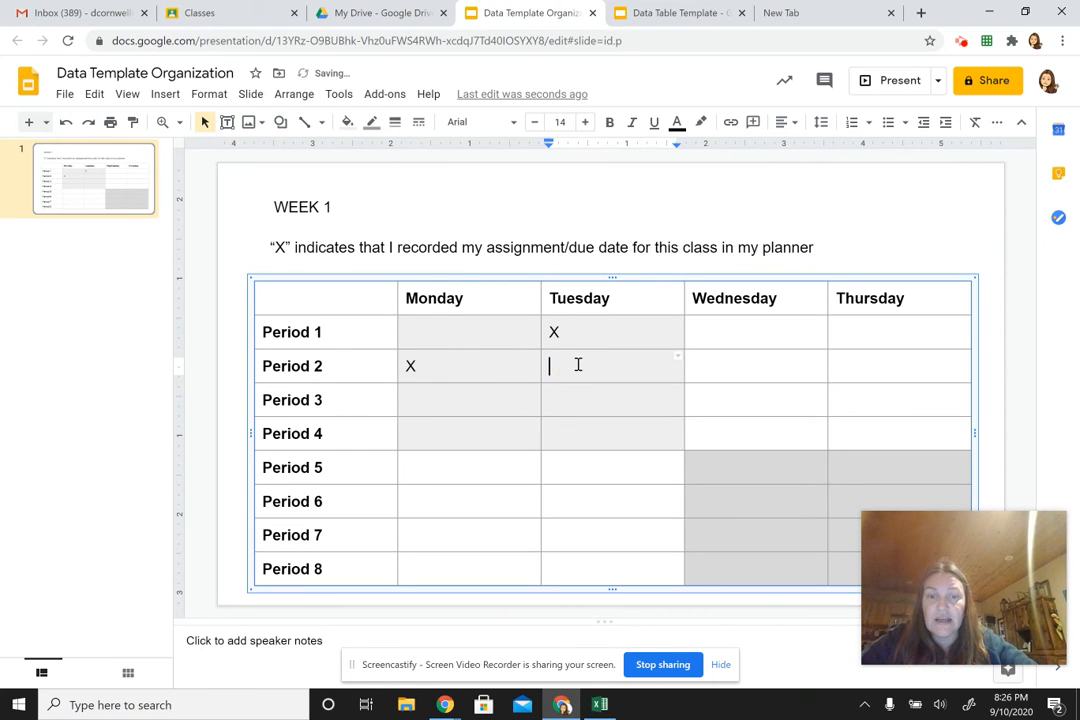
text(X)
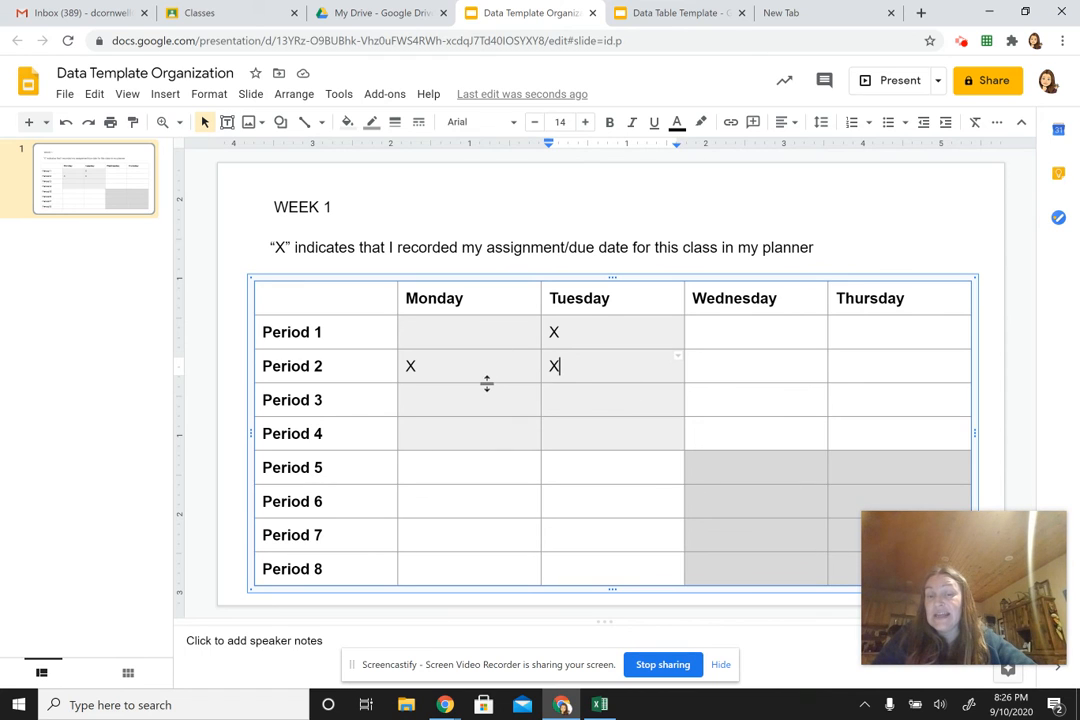
click(735, 471)
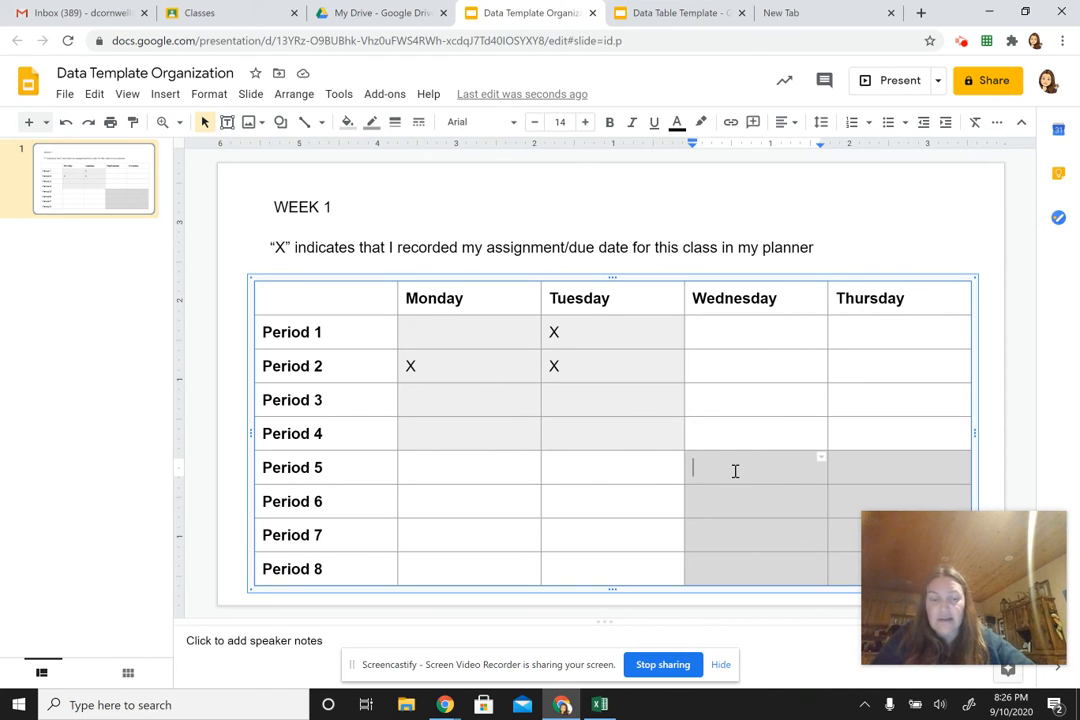
text(X)
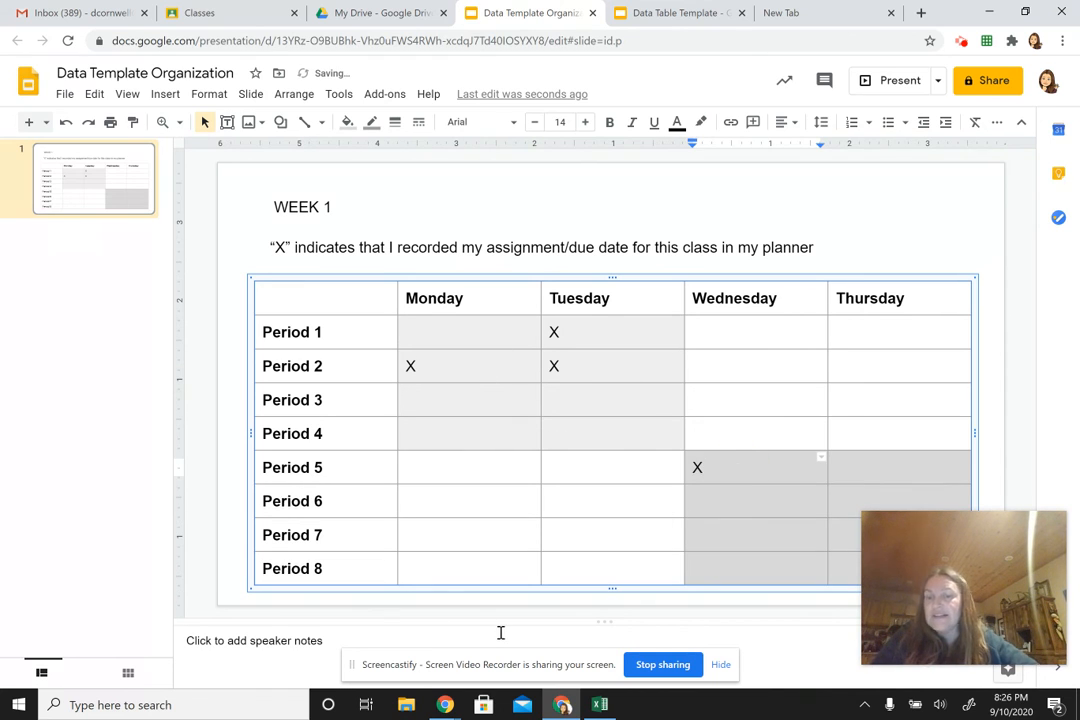